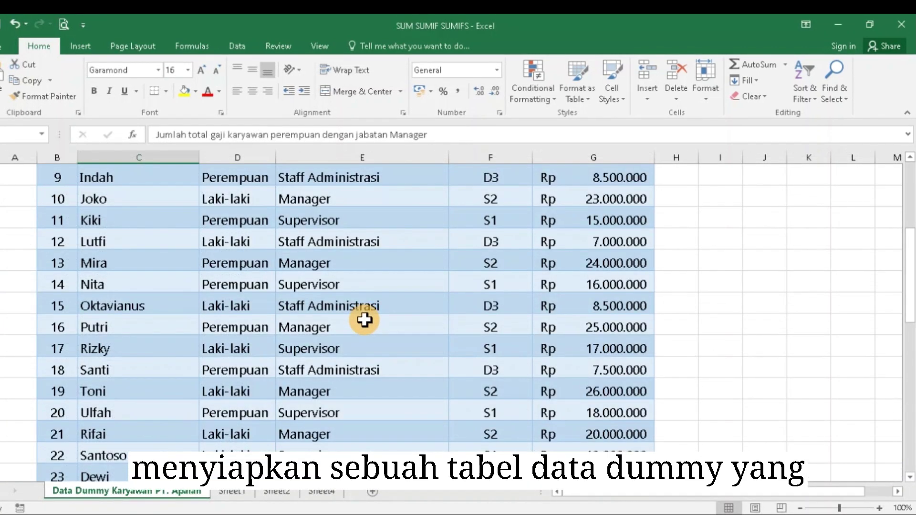
Step: Review the three questions: total salary, male employees' salary, and female Managers' salary
{"action": "scroll", "coordinate": [364, 319], "scroll_direction": "up", "scroll_amount": 2}
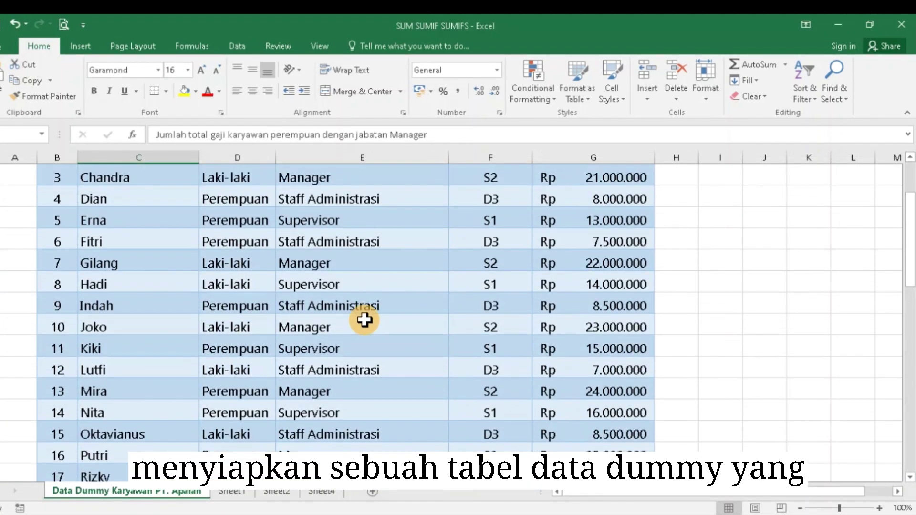
{"action": "scroll", "coordinate": [364, 320], "scroll_direction": "up", "scroll_amount": 2}
{"action": "scroll", "coordinate": [365, 319], "scroll_direction": "up", "scroll_amount": 1}
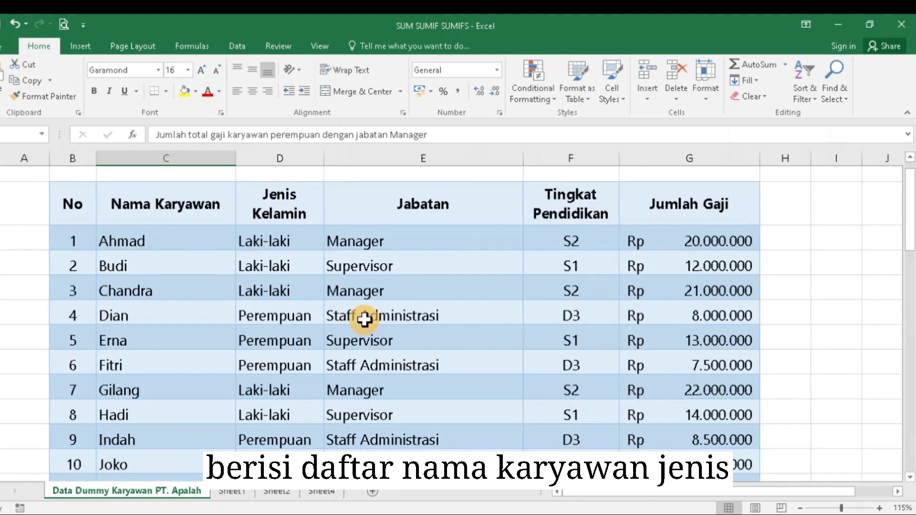
{"action": "scroll", "coordinate": [364, 320], "scroll_direction": "up", "scroll_amount": 1}
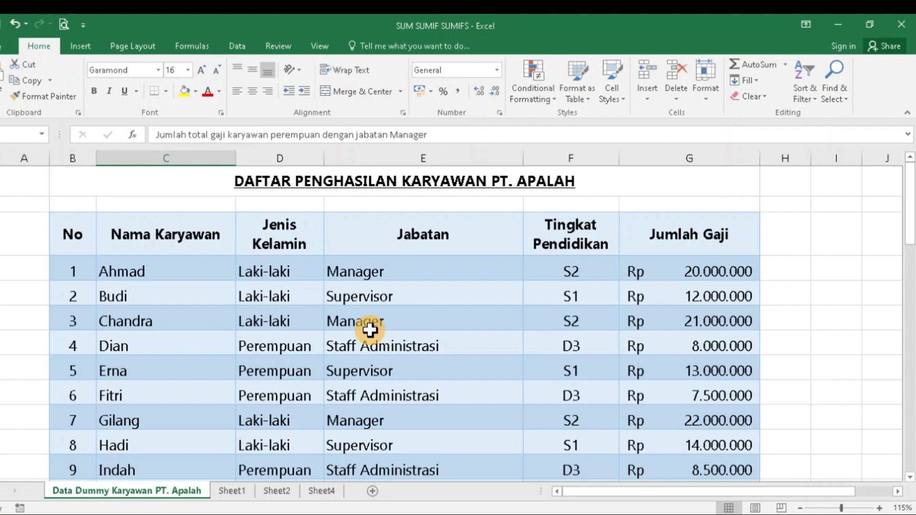
{"action": "left_click", "coordinate": [272, 306]}
{"action": "scroll", "coordinate": [266, 361], "scroll_direction": "down", "scroll_amount": 3}
{"action": "scroll", "coordinate": [285, 410], "scroll_direction": "down", "scroll_amount": 5}
{"action": "scroll", "coordinate": [277, 425], "scroll_direction": "down", "scroll_amount": 3}
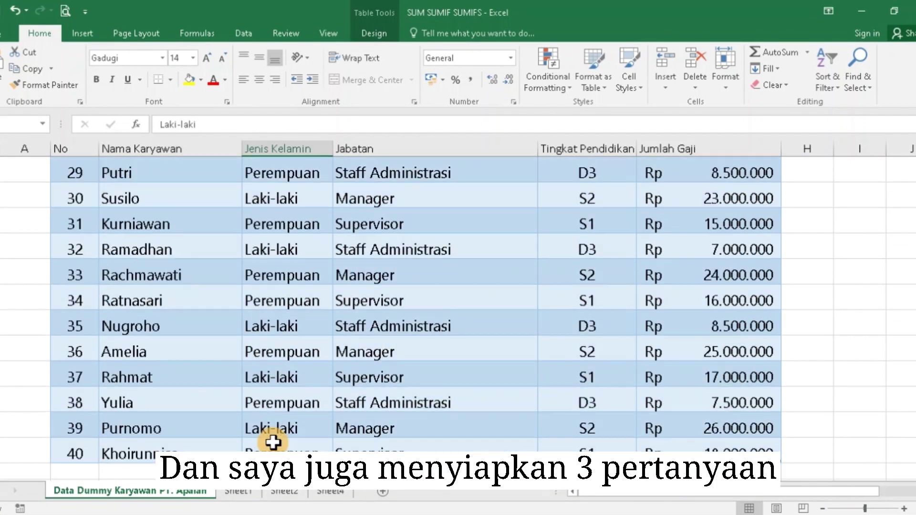
{"action": "scroll", "coordinate": [272, 435], "scroll_direction": "down", "scroll_amount": 1}
{"action": "scroll", "coordinate": [272, 432], "scroll_direction": "down", "scroll_amount": 1}
{"action": "scroll", "coordinate": [268, 382], "scroll_direction": "up", "scroll_amount": 1}
{"action": "scroll", "coordinate": [263, 333], "scroll_direction": "down", "scroll_amount": 1}
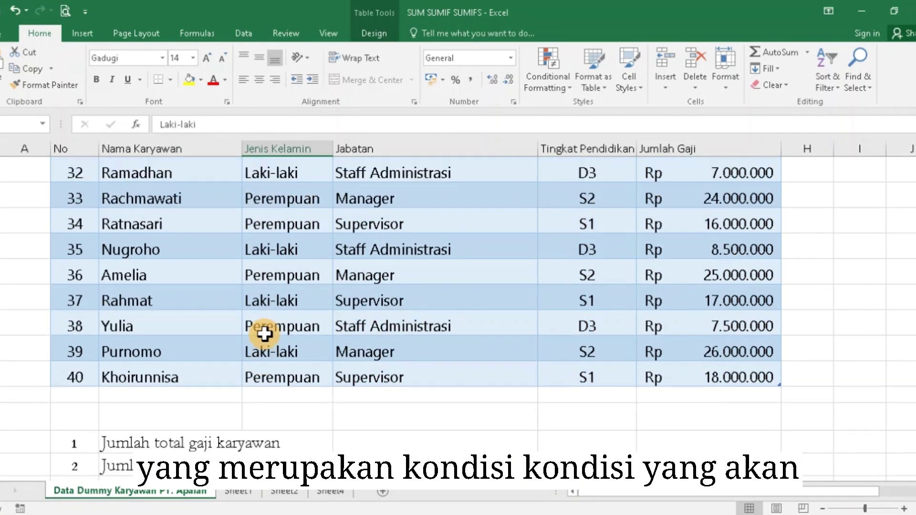
{"action": "scroll", "coordinate": [260, 341], "scroll_direction": "down", "scroll_amount": 1}
{"action": "left_click", "coordinate": [260, 346]}
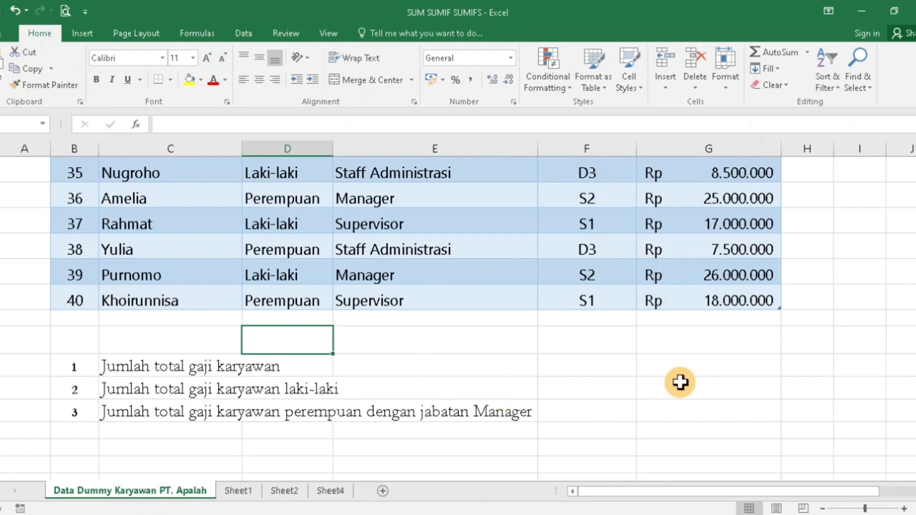
{"action": "left_click", "coordinate": [123, 367]}
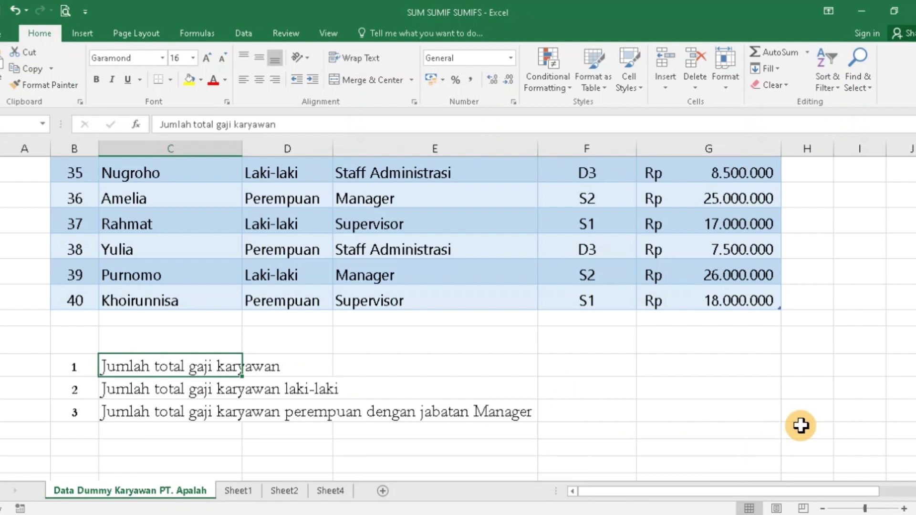
{"action": "left_click", "coordinate": [132, 391]}
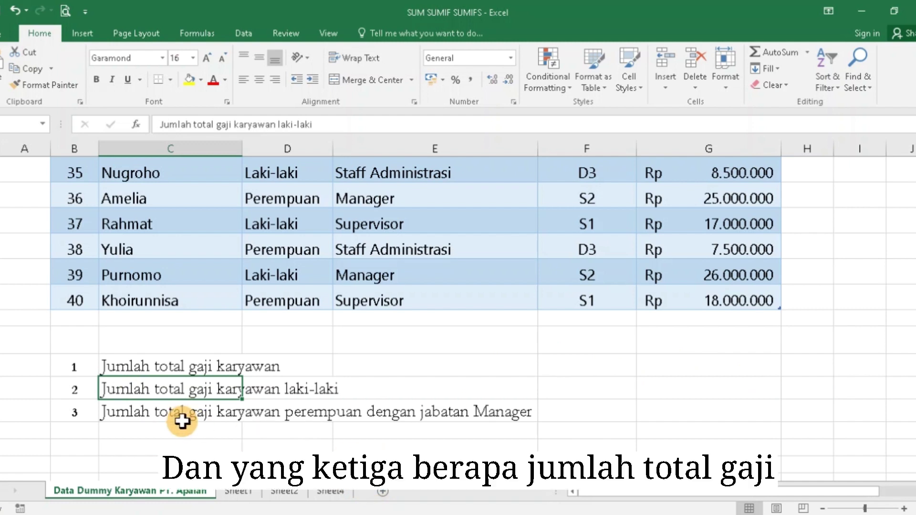
{"action": "left_click", "coordinate": [171, 414]}
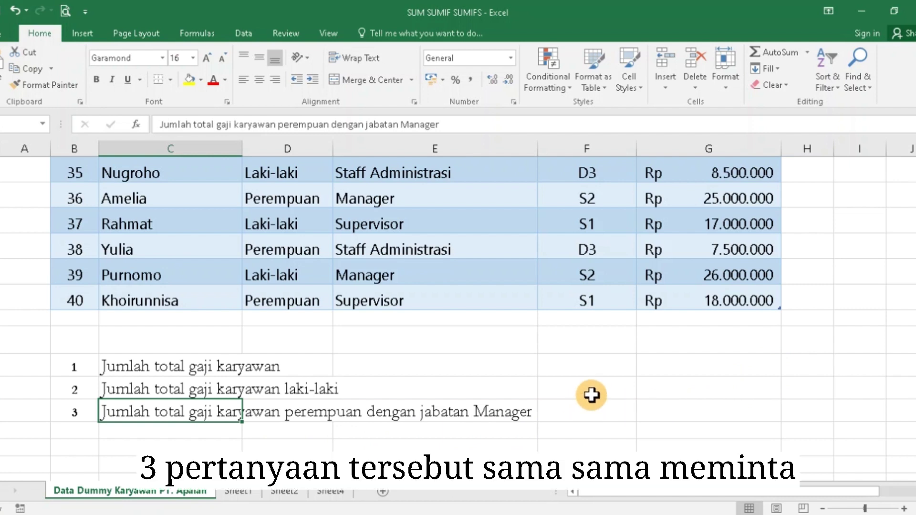
Step: Add the headings 'Rumus yang dipakai' and 'Cara penggunaan' above the questions
{"action": "left_click", "coordinate": [598, 349]}
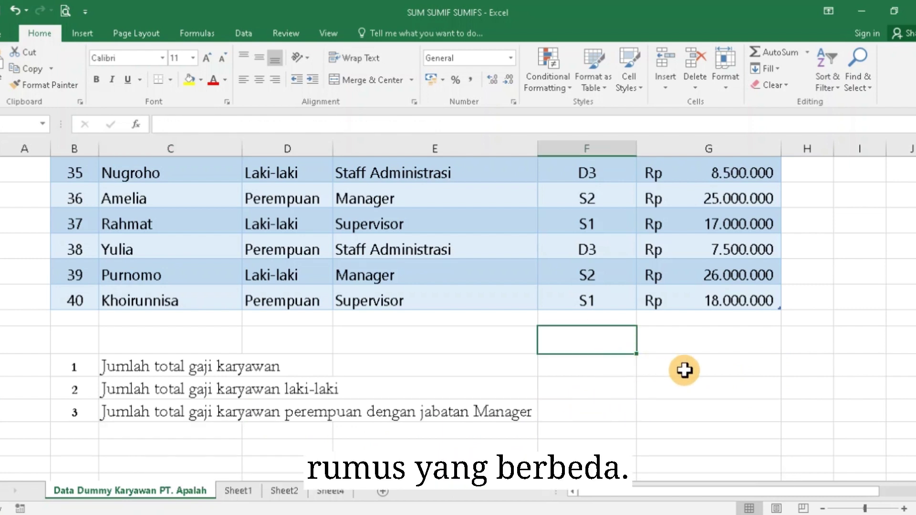
{"action": "type", "text": "r"}
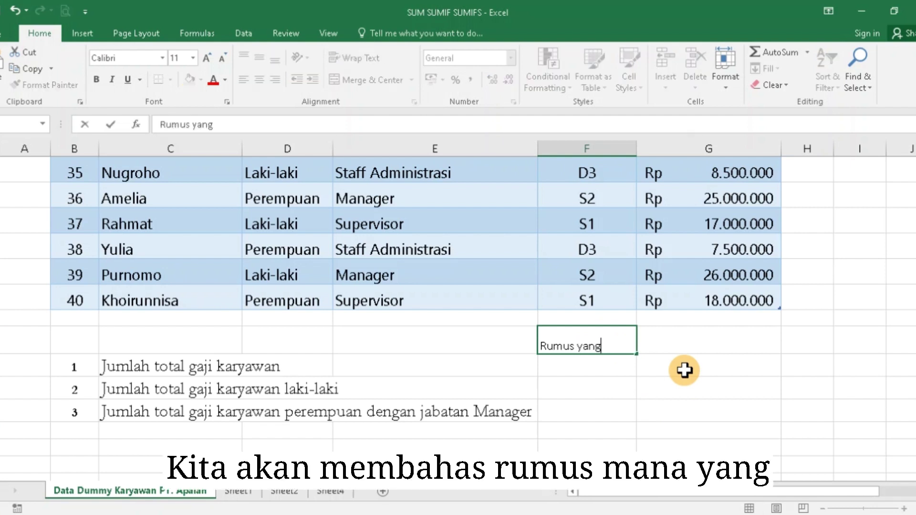
{"action": "type", "text": " ai"}
{"action": "key", "text": "ctrl+Return"}
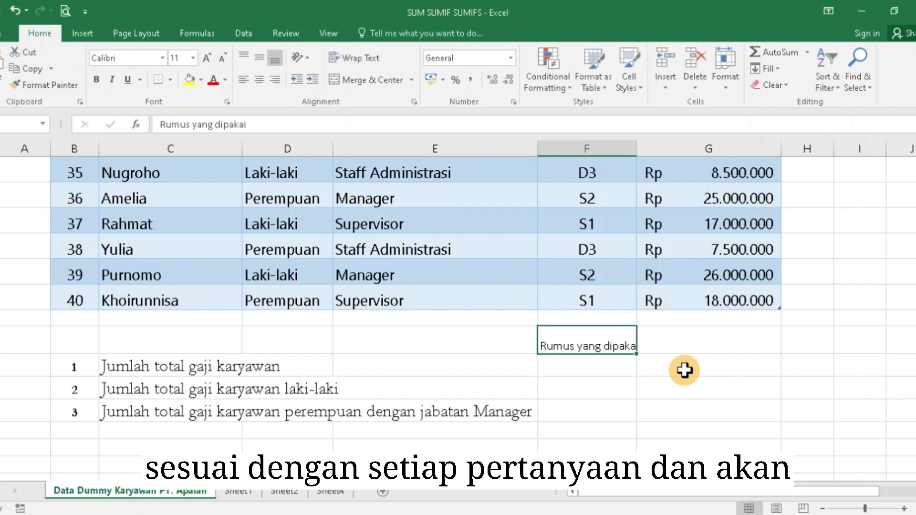
{"action": "key", "text": "Tab"}
{"action": "type", "text": "Car"}
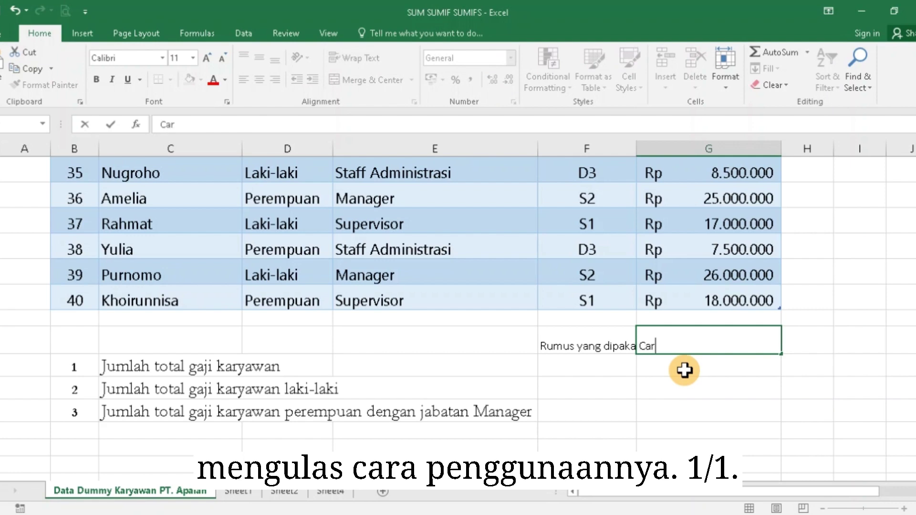
{"action": "type", "text": "a penggunaan"}
{"action": "key", "text": "Return"}
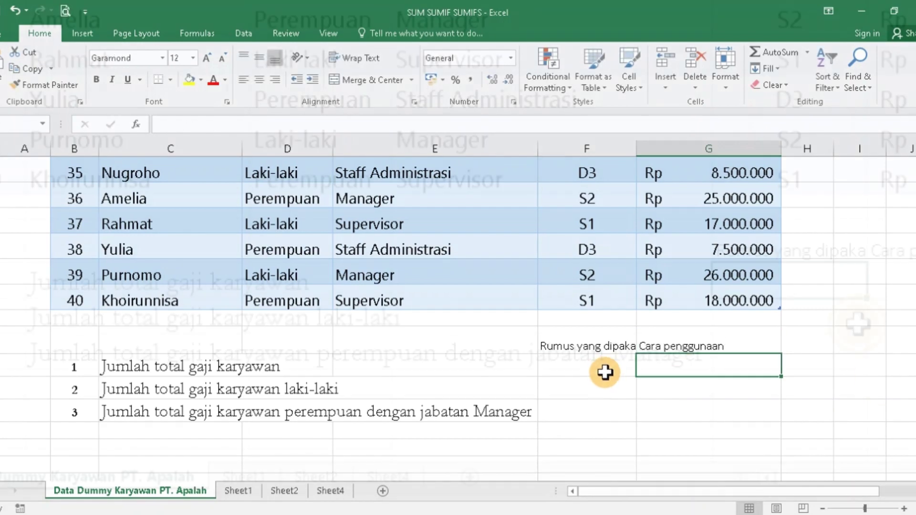
Step: Label the three questions SUM, SUMIF and SUMIFS in the formula column
{"action": "left_click", "coordinate": [604, 375]}
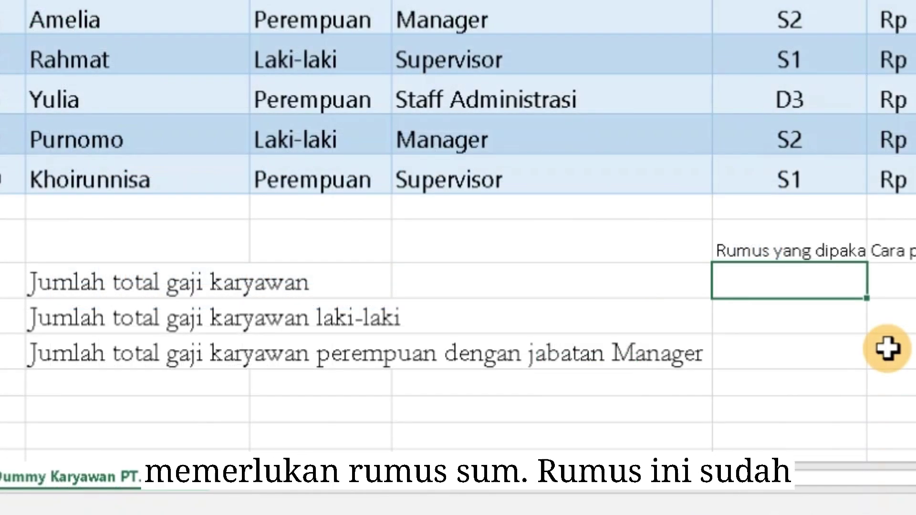
{"action": "scroll", "coordinate": [835, 305], "scroll_direction": "down", "scroll_amount": 1}
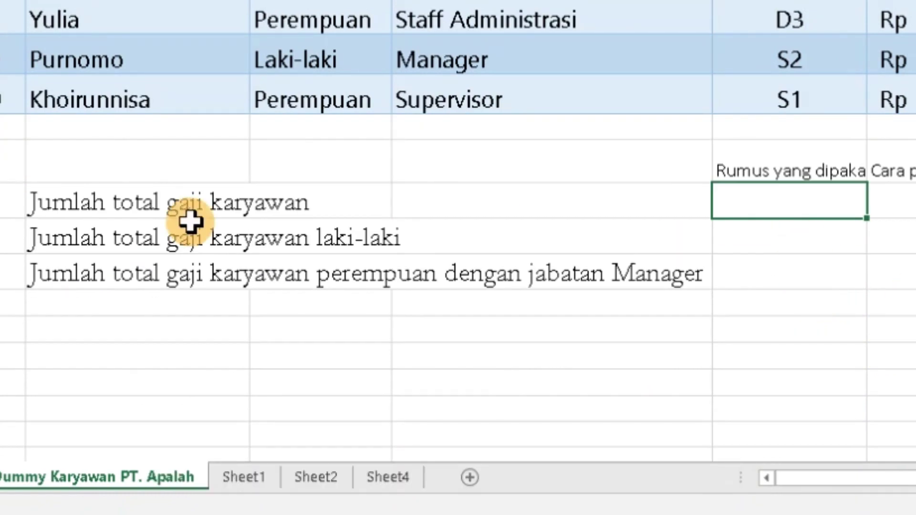
{"action": "left_click", "coordinate": [213, 217]}
{"action": "left_click", "coordinate": [811, 201]}
{"action": "type", "text": "SU"}
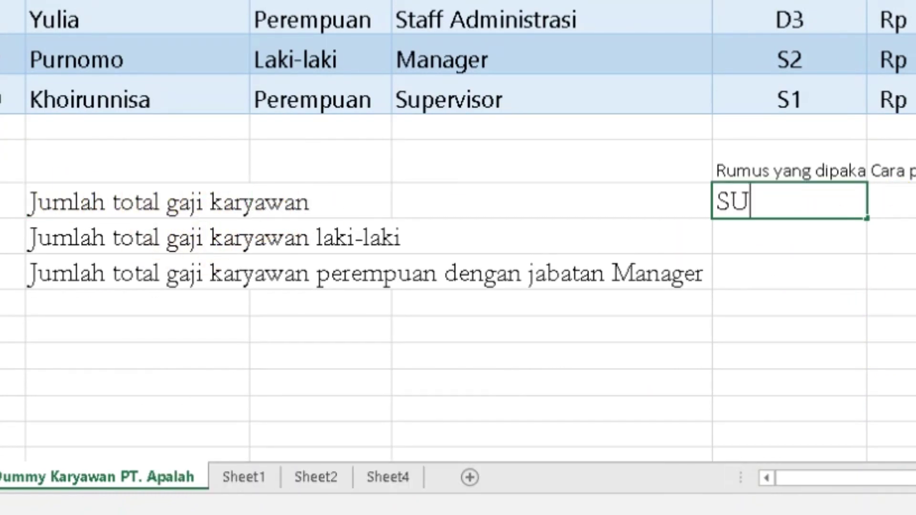
{"action": "type", "text": "M"}
{"action": "key", "text": "Return"}
{"action": "type", "text": "SU"}
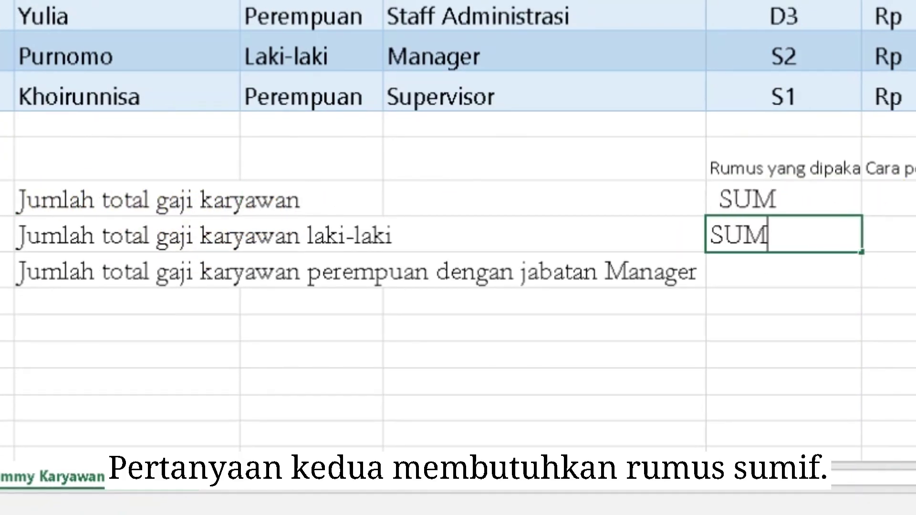
{"action": "key", "text": "Return"}
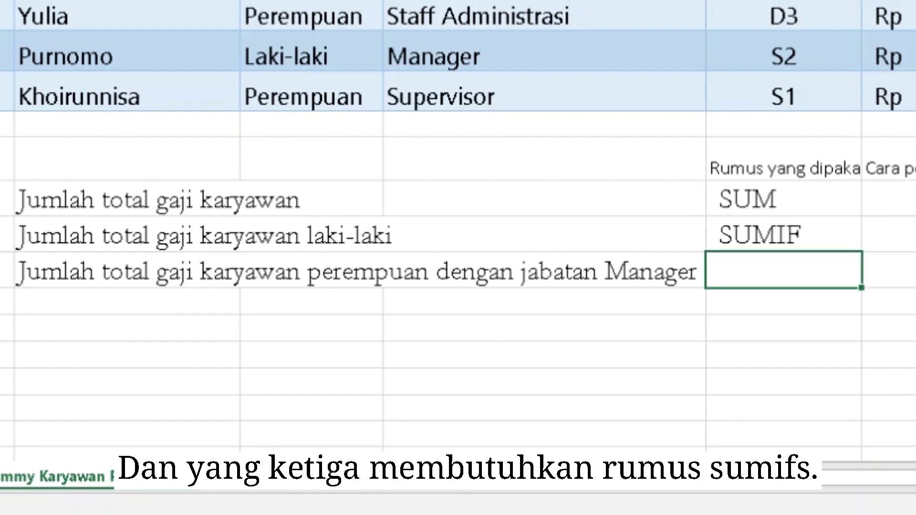
{"action": "type", "text": "SUMIFS"}
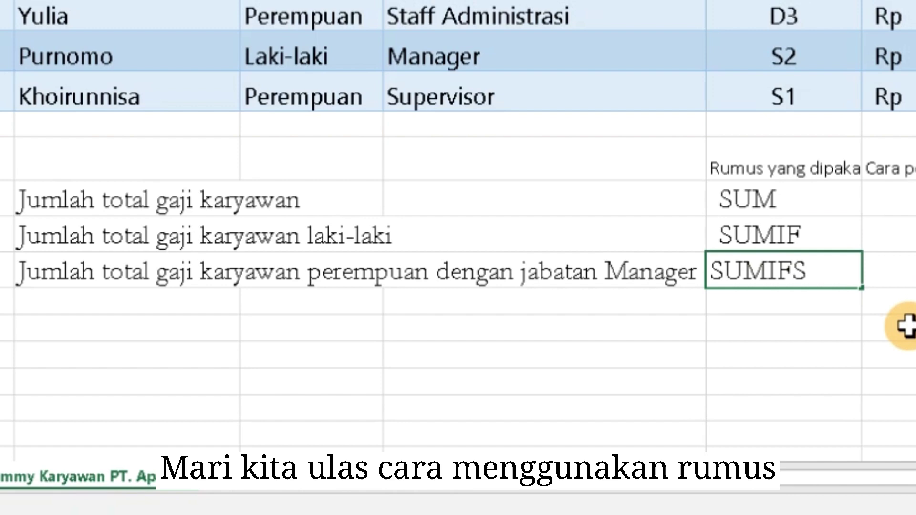
{"action": "key", "text": "Return"}
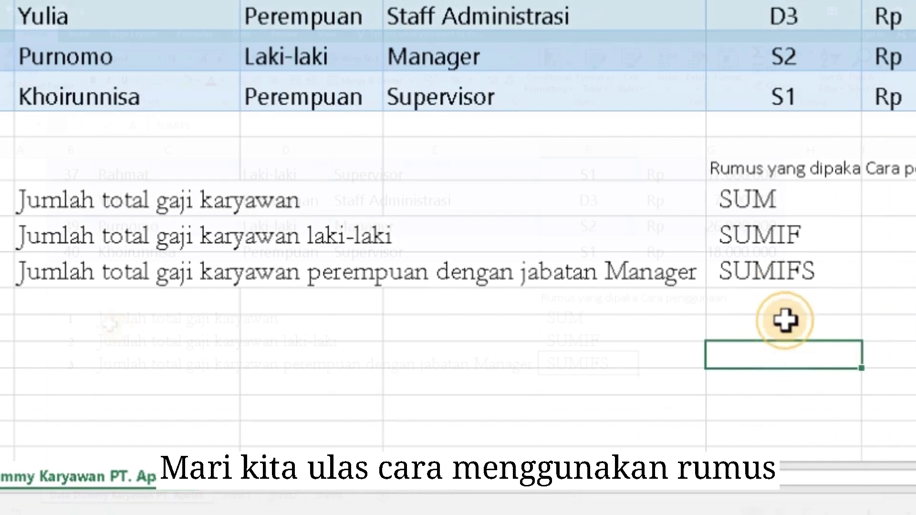
Step: Make the word 'total' bold in the first question's text
{"action": "left_click", "coordinate": [691, 334]}
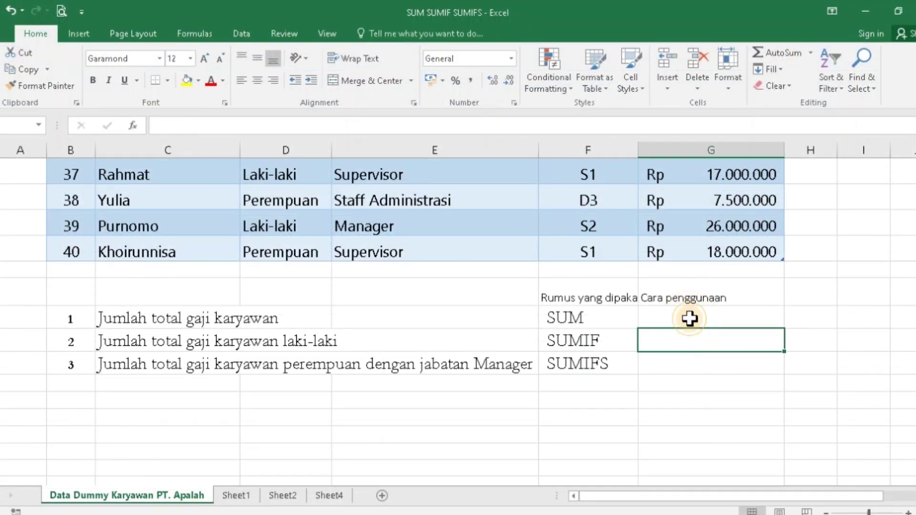
{"action": "left_click", "coordinate": [692, 318]}
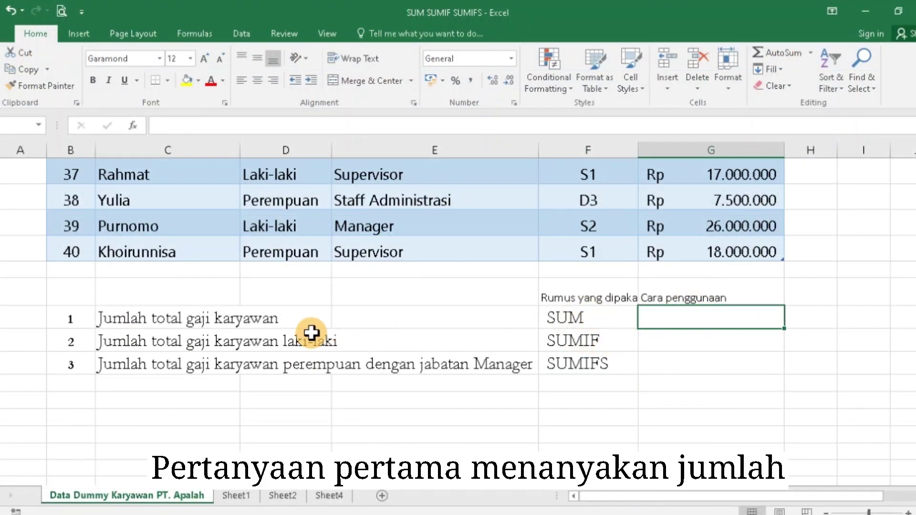
{"action": "left_click", "coordinate": [116, 318]}
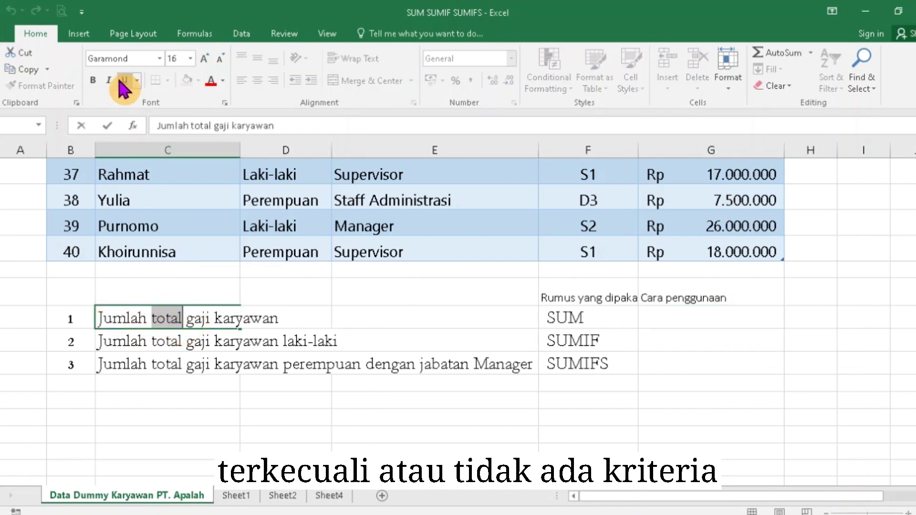
{"action": "left_click", "coordinate": [94, 80]}
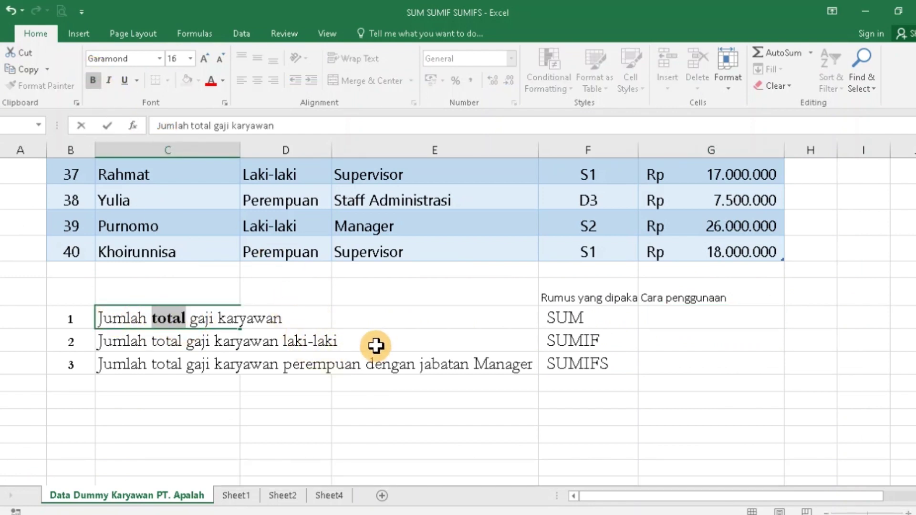
{"action": "key", "text": "Return"}
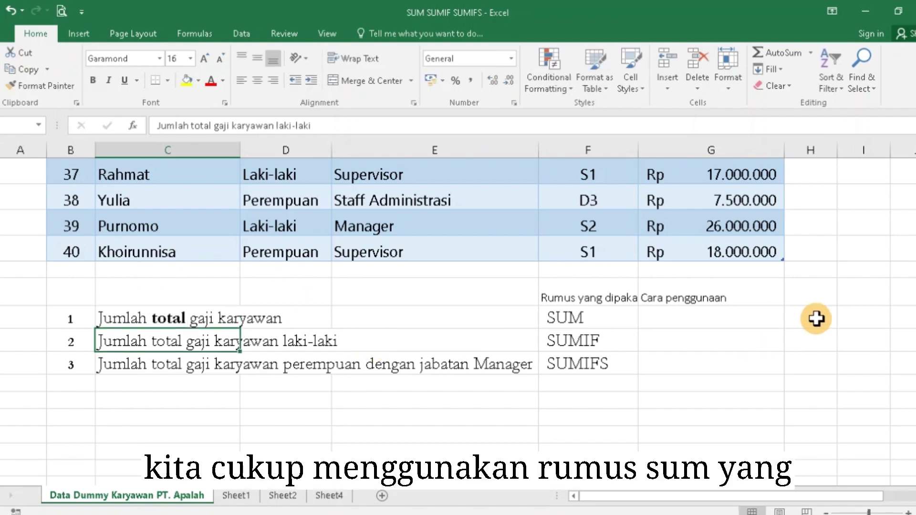
Step: Enter =SUM over the Jumlah Gaji column beside SUM, returning 626000000
{"action": "left_click", "coordinate": [736, 316]}
{"action": "type", "text": "="}
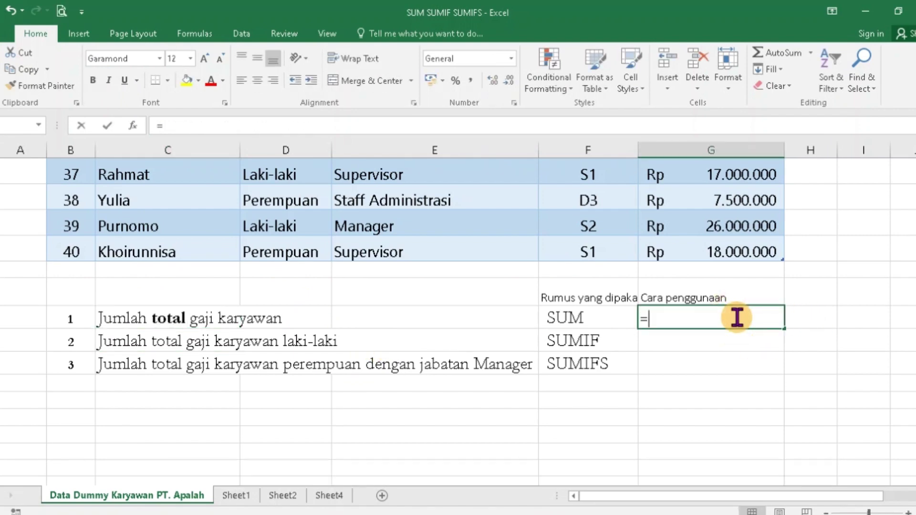
{"action": "type", "text": "su"}
{"action": "type", "text": "m("}
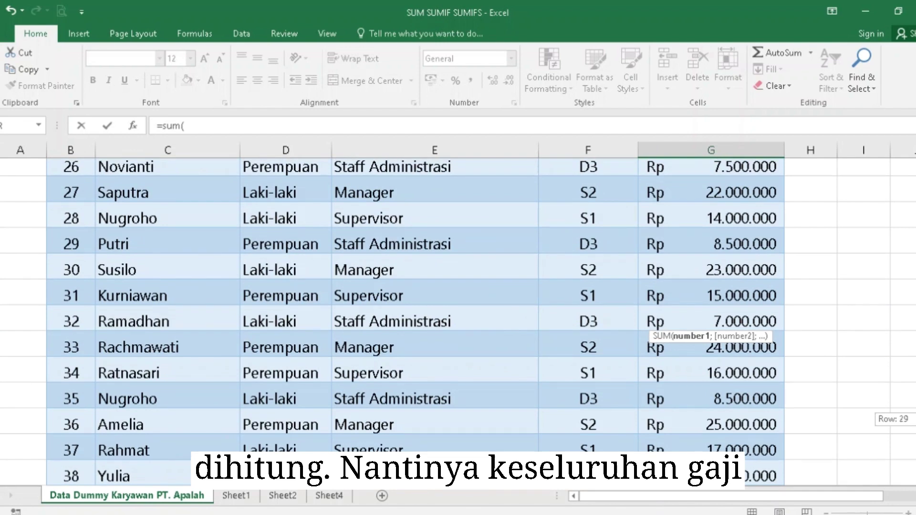
{"action": "left_click_drag", "start_coordinate": [889, 415], "coordinate": [889, 199]}
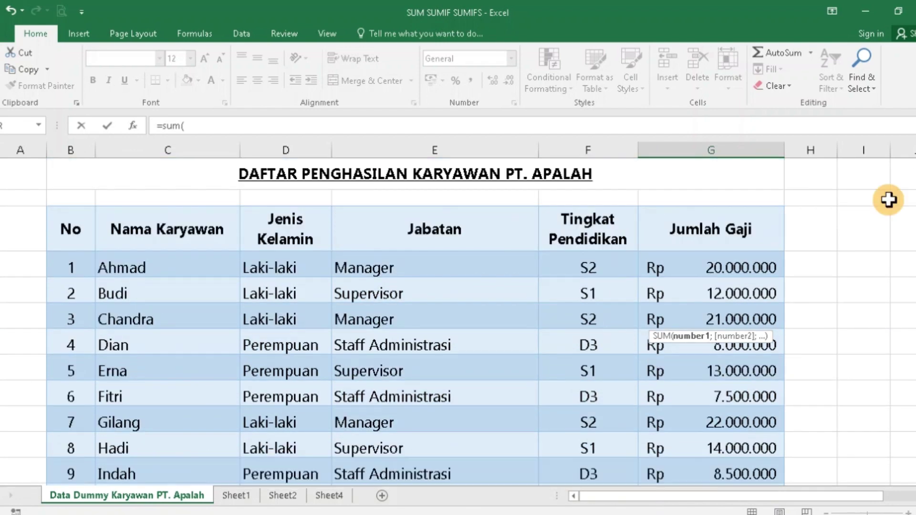
{"action": "mouse_move", "coordinate": [728, 278]}
{"action": "left_mouse_down"}
{"action": "mouse_move", "coordinate": [733, 497]}
{"action": "mouse_move", "coordinate": [726, 461]}
{"action": "left_mouse_up"}
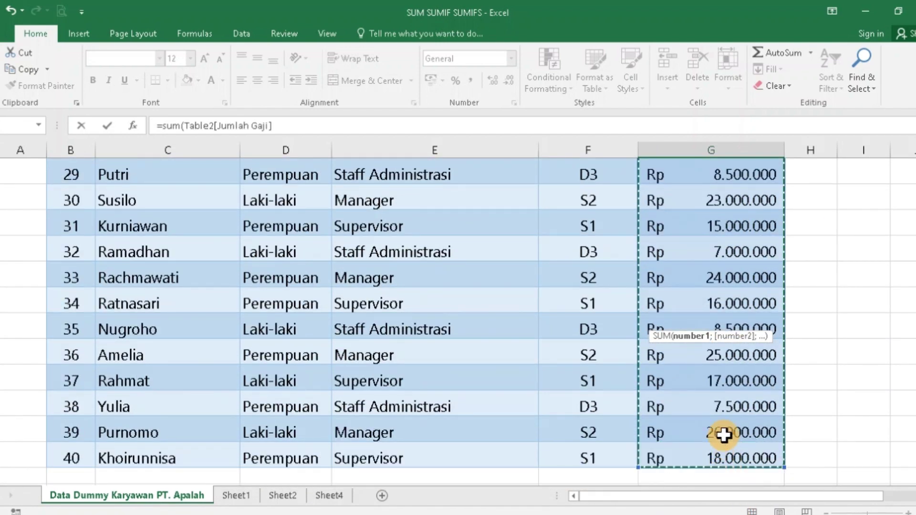
{"action": "scroll", "coordinate": [767, 409], "scroll_direction": "down", "scroll_amount": 2}
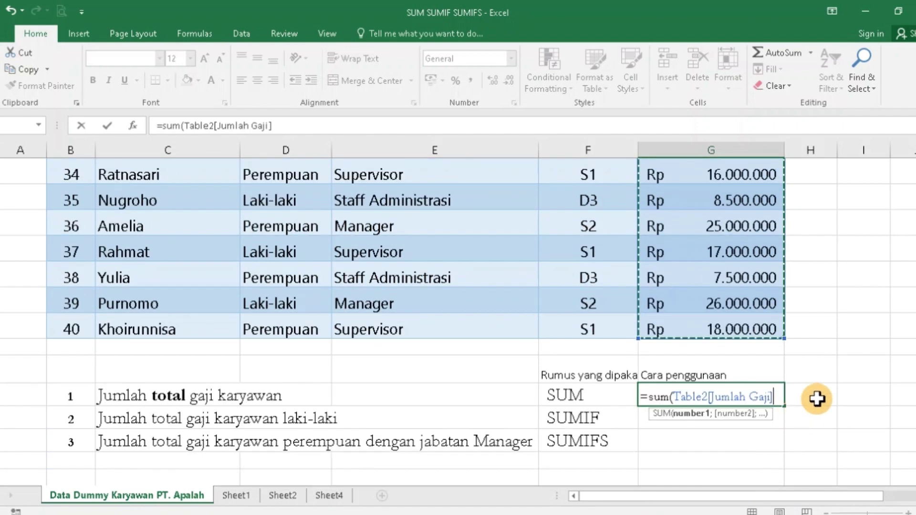
{"action": "key", "text": "Return"}
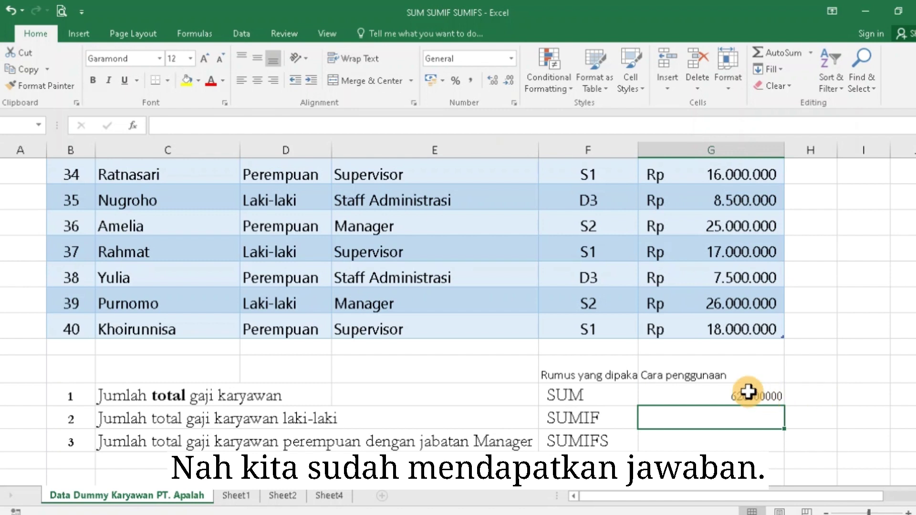
{"action": "left_click", "coordinate": [748, 393]}
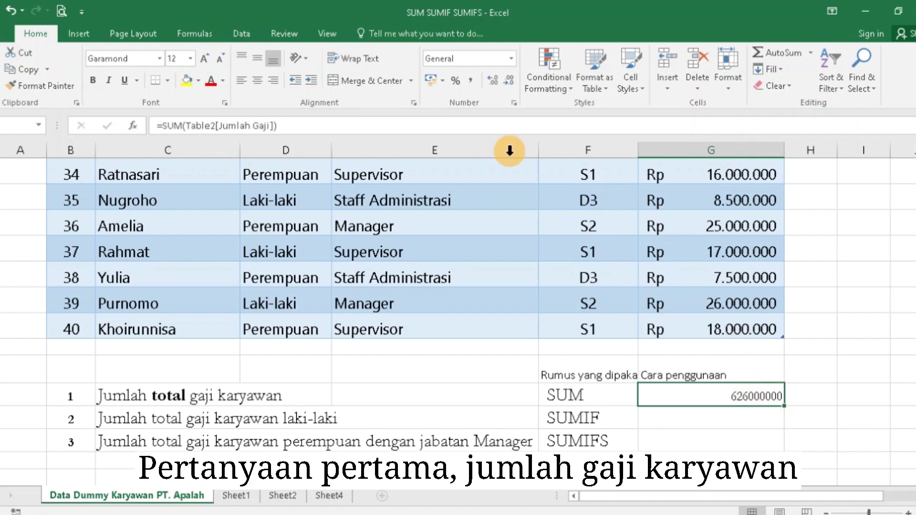
Step: Format the SUM result as Accounting rupiah, Rp 626.000.000, and select the 'Rumus yang dipakai' heading
{"action": "left_click", "coordinate": [432, 81]}
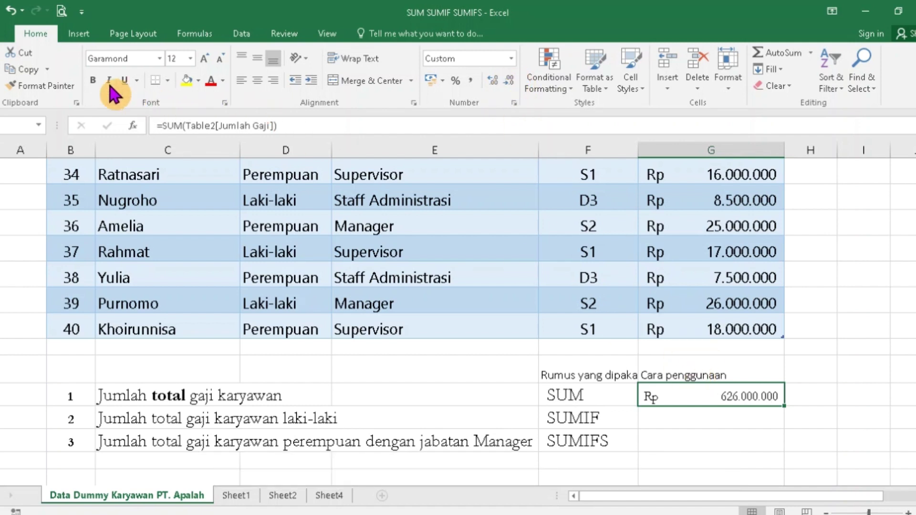
{"action": "left_click", "coordinate": [634, 407]}
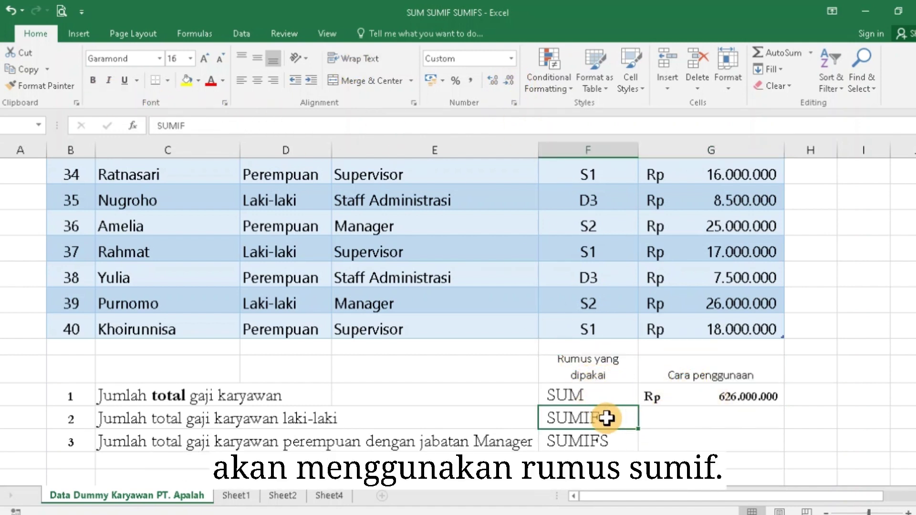
{"action": "left_click", "coordinate": [598, 379]}
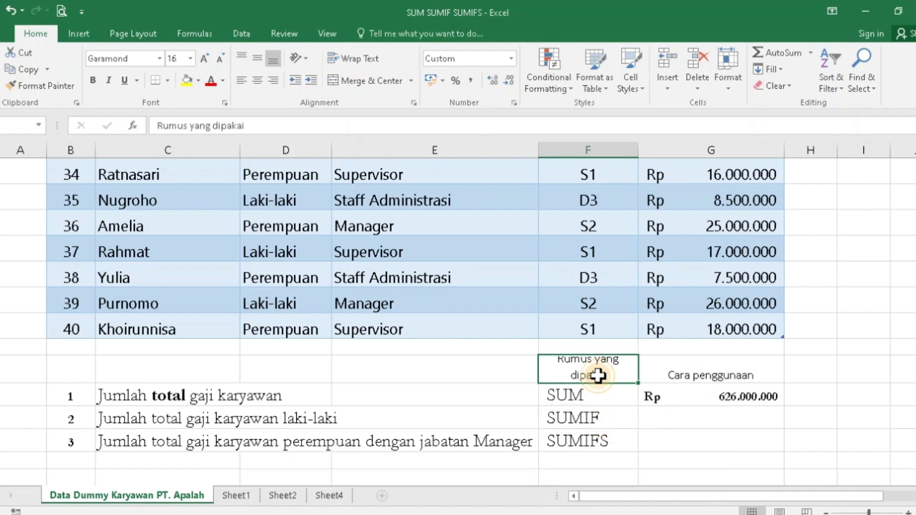
Step: Enter =SUMIF on Jenis Kelamin for Laki-laki, summing Jumlah Gaji, giving 341000000
{"action": "left_click", "coordinate": [613, 424]}
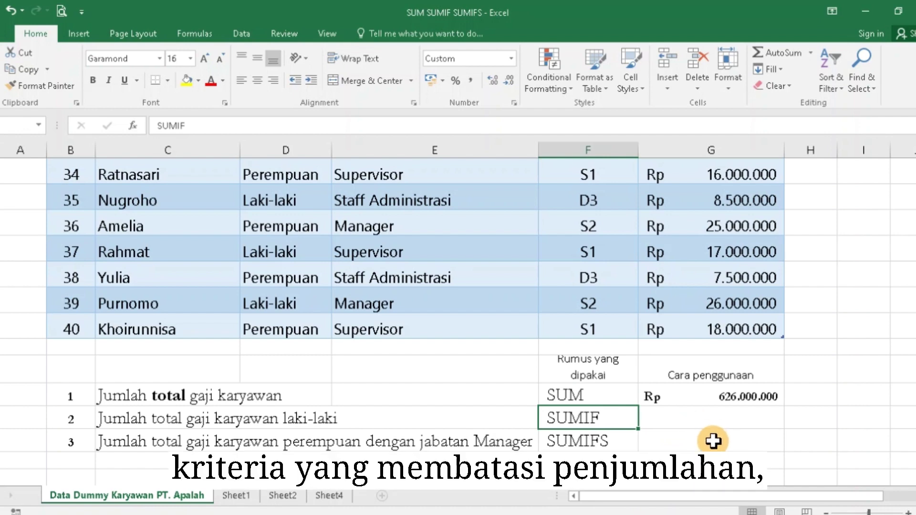
{"action": "left_click", "coordinate": [738, 432]}
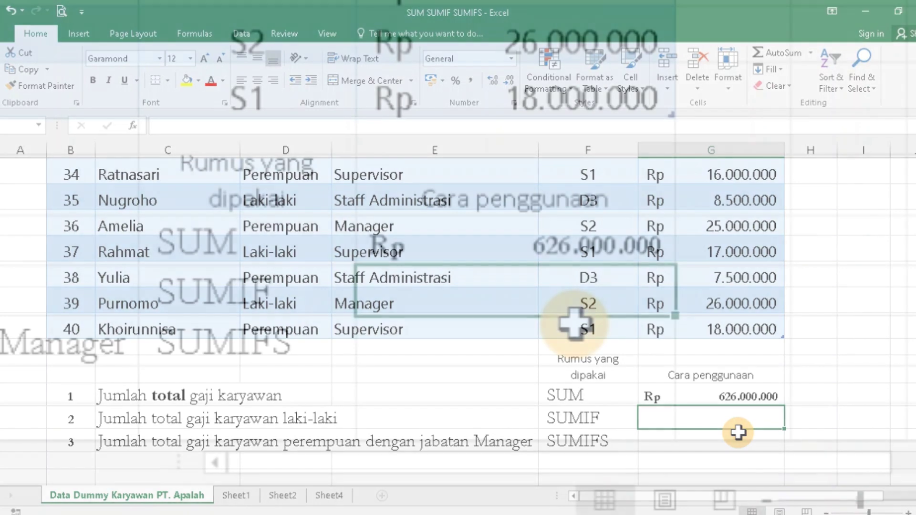
{"action": "type", "text": "=sum"}
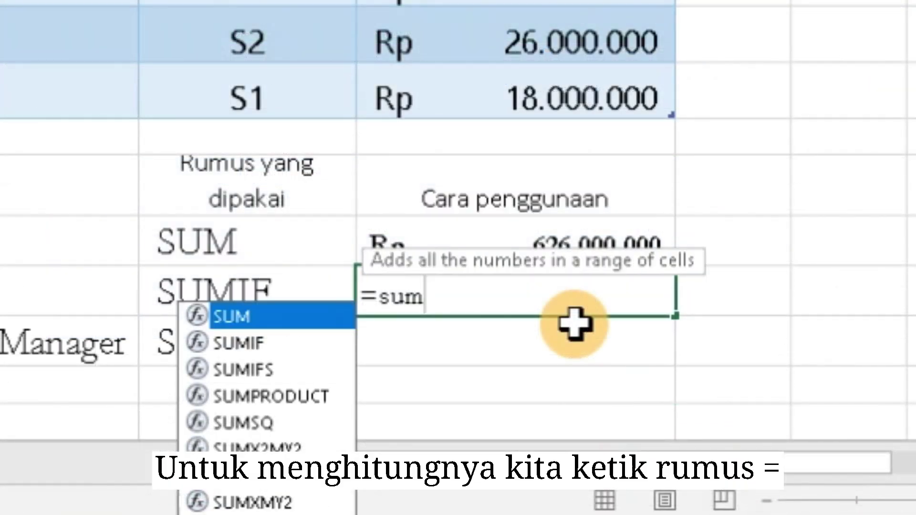
{"action": "type", "text": "if"}
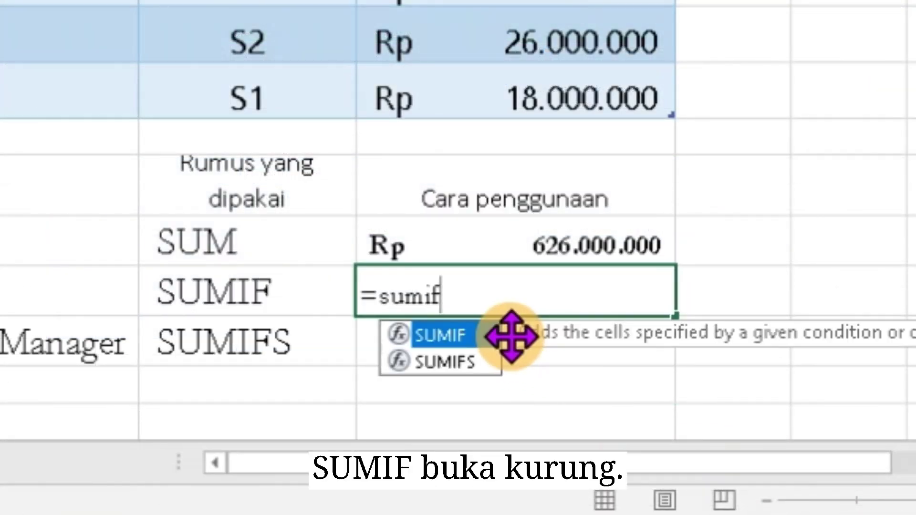
{"action": "type", "text": "("}
{"action": "left_click", "coordinate": [290, 328]}
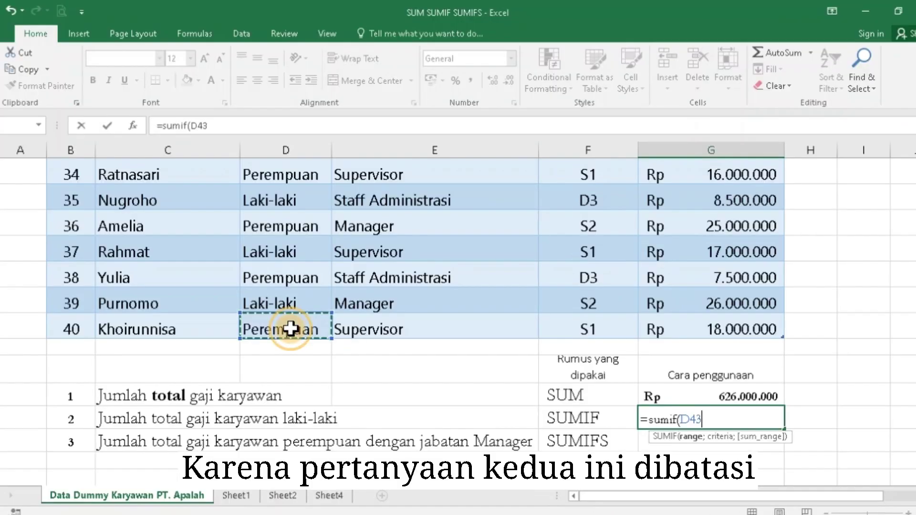
{"action": "left_click_drag", "start_coordinate": [290, 328], "coordinate": [285, 236]}
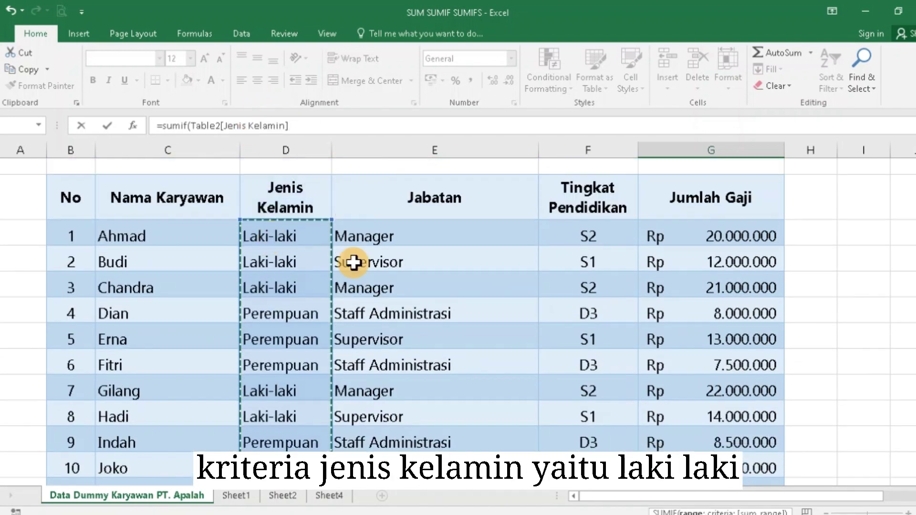
{"action": "scroll", "coordinate": [744, 434], "scroll_direction": "down", "scroll_amount": 5}
{"action": "scroll", "coordinate": [744, 434], "scroll_direction": "down", "scroll_amount": 4}
{"action": "scroll", "coordinate": [745, 434], "scroll_direction": "down", "scroll_amount": 2}
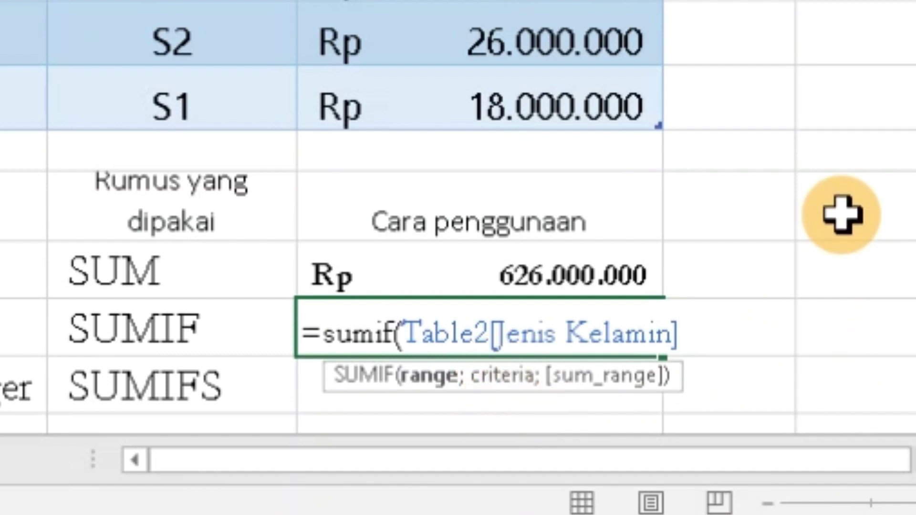
{"action": "type", "text": ";"}
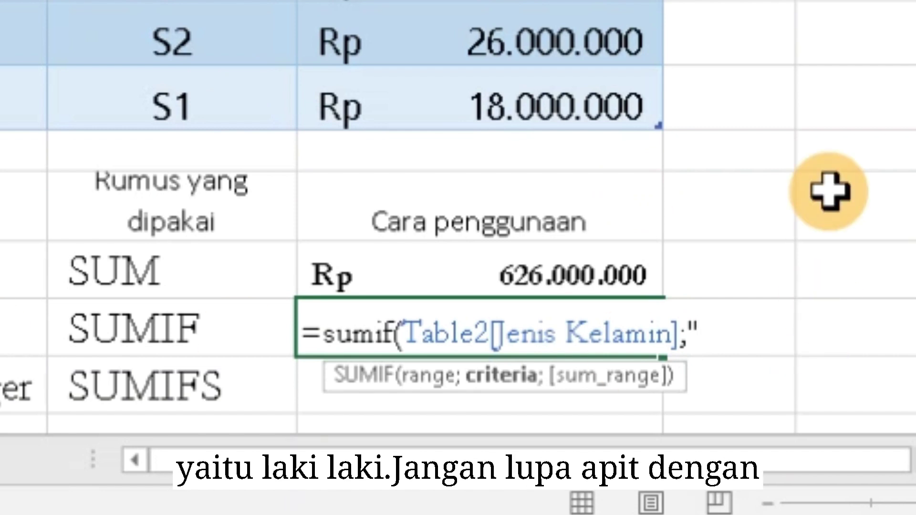
{"action": "type", "text": "laki"}
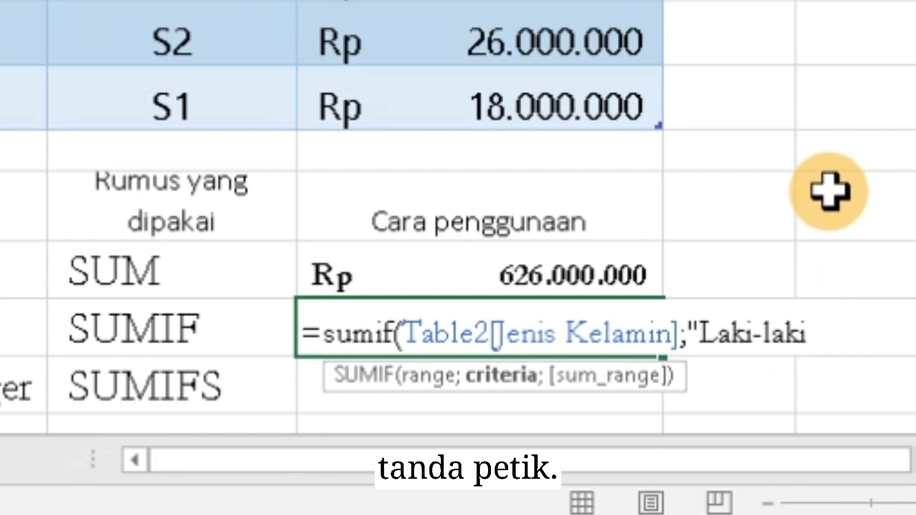
{"action": "type", "text": ";"}
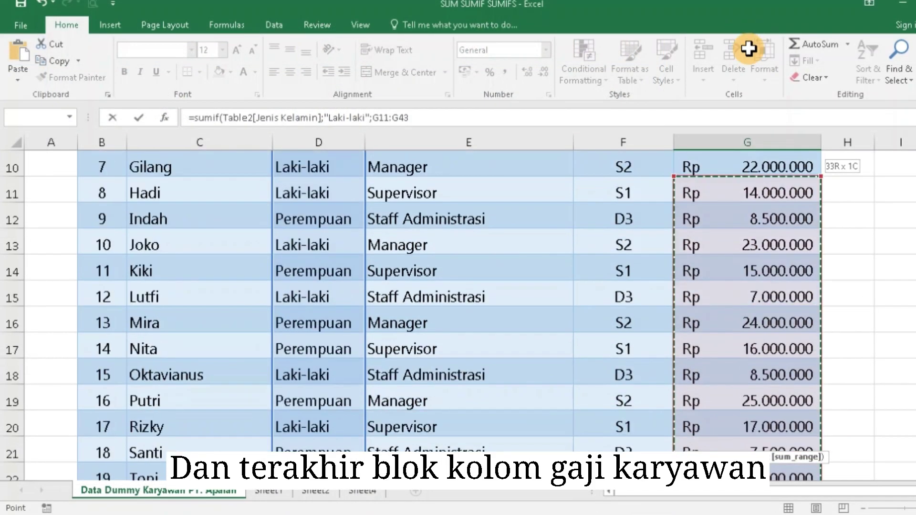
{"action": "scroll", "coordinate": [787, 229], "scroll_direction": "up", "scroll_amount": 3}
{"action": "left_click_drag", "start_coordinate": [788, 229], "coordinate": [787, 297]}
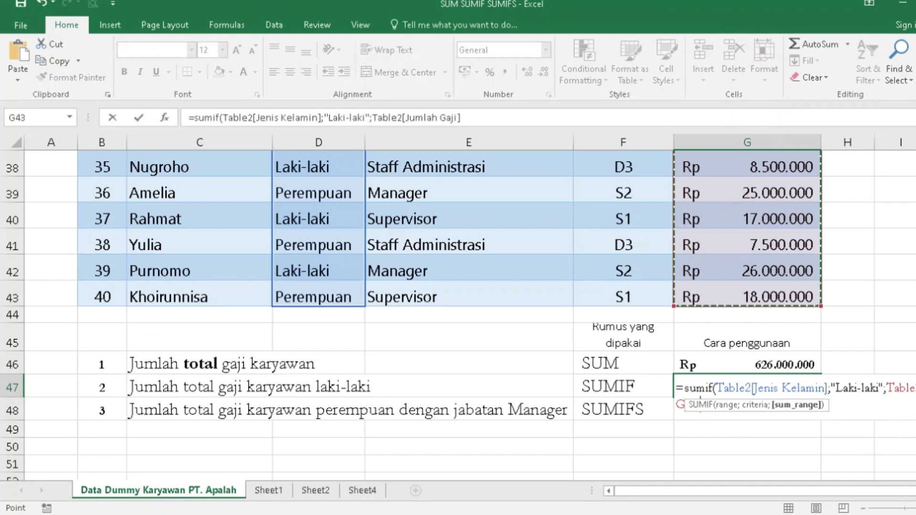
{"action": "key", "text": "Return"}
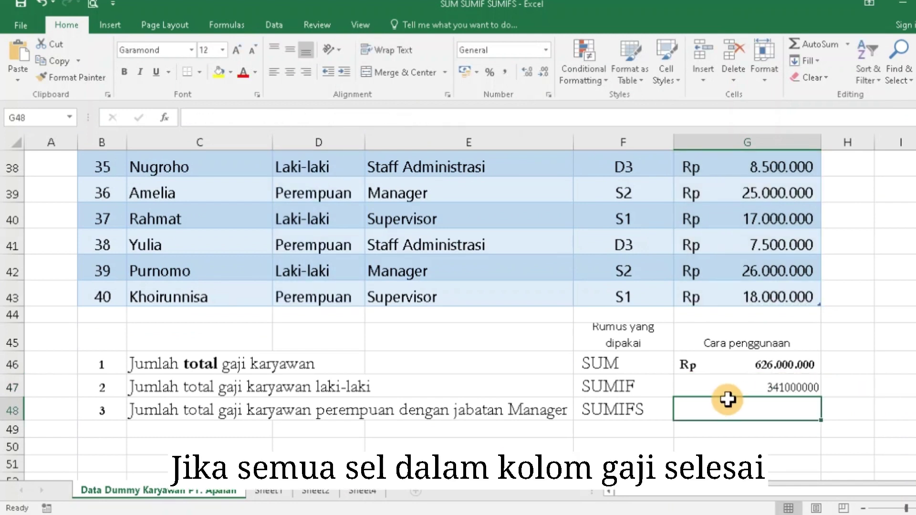
Step: Format G47 as Accounting rupiah with no decimals, showing Rp 341.000.000
{"action": "left_click", "coordinate": [735, 387]}
{"action": "left_click", "coordinate": [465, 71]}
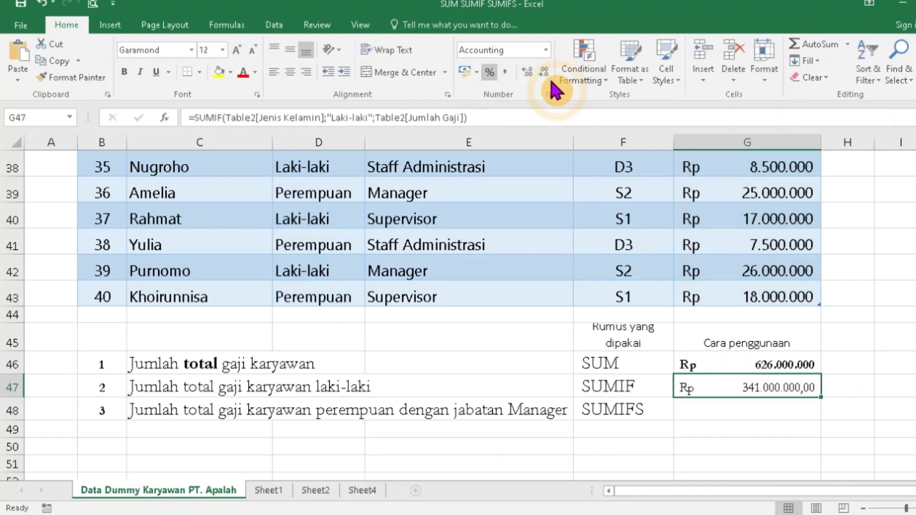
{"action": "left_click", "coordinate": [544, 71]}
{"action": "left_click", "coordinate": [543, 72]}
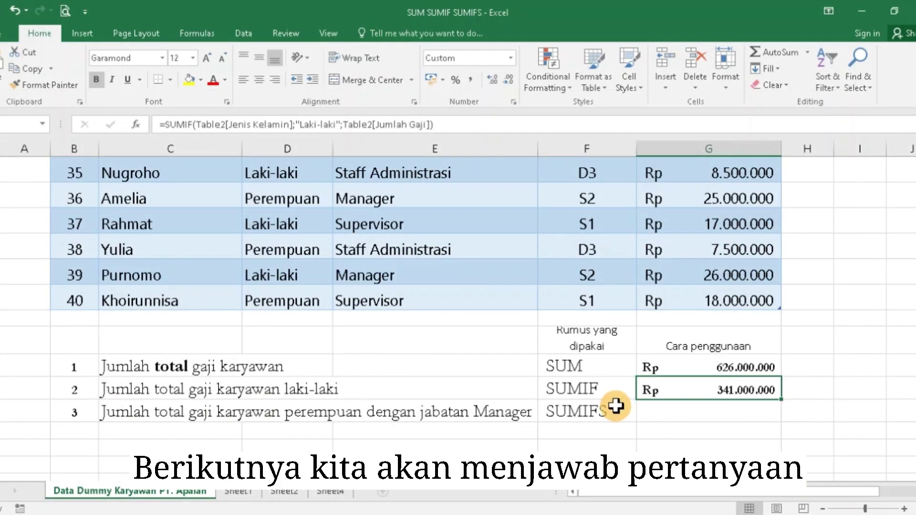
Step: Bold the words 'perempuan' and 'Manager' in the third question
{"action": "left_click", "coordinate": [168, 403]}
{"action": "double_click", "coordinate": [117, 413]}
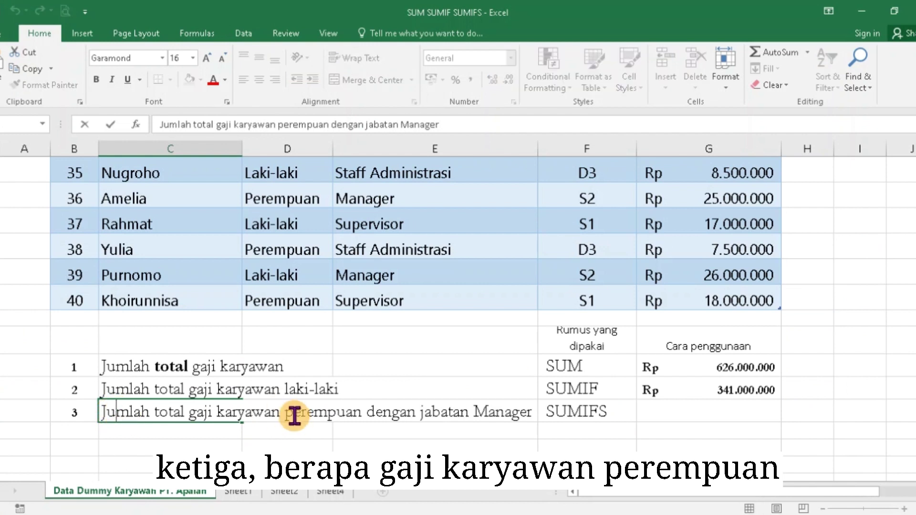
{"action": "left_click_drag", "start_coordinate": [285, 413], "coordinate": [362, 413]}
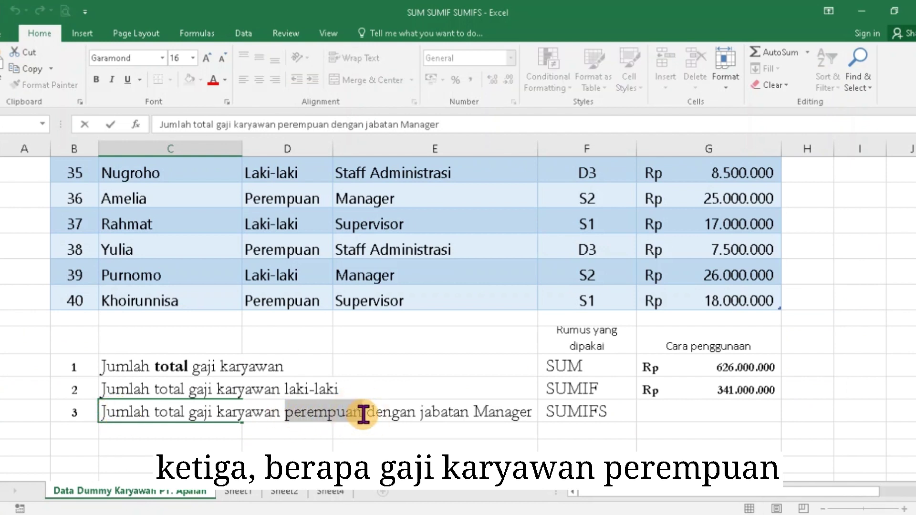
{"action": "left_click", "coordinate": [105, 86]}
{"action": "left_click_drag", "start_coordinate": [483, 412], "coordinate": [542, 412]}
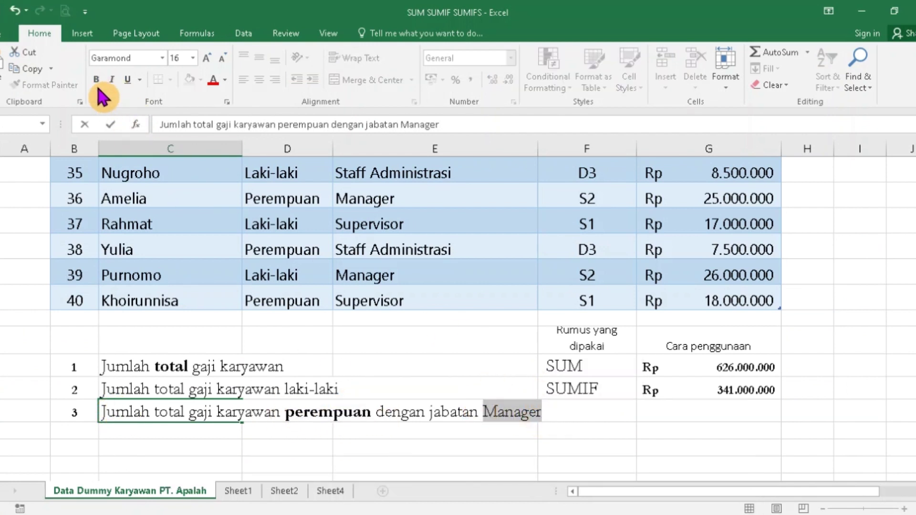
{"action": "left_click", "coordinate": [644, 445]}
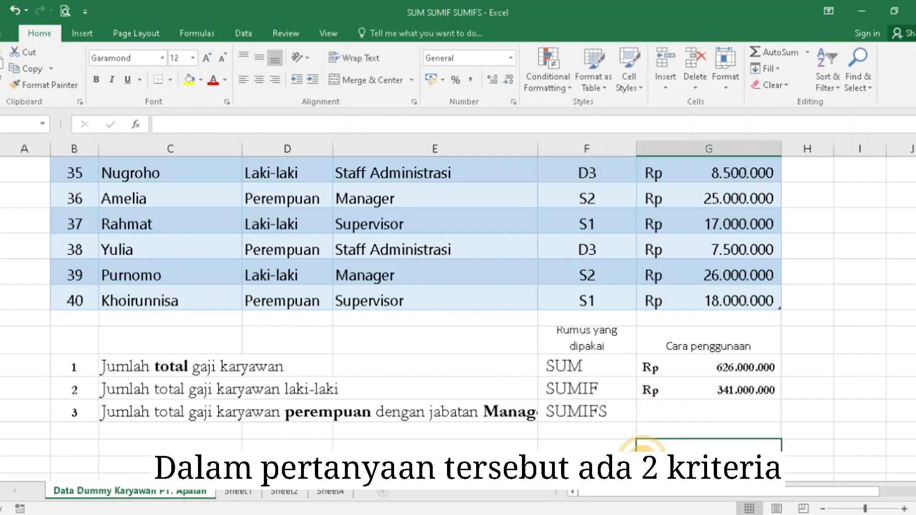
Step: Set the third question's text cell to font size 14
{"action": "left_click", "coordinate": [595, 412]}
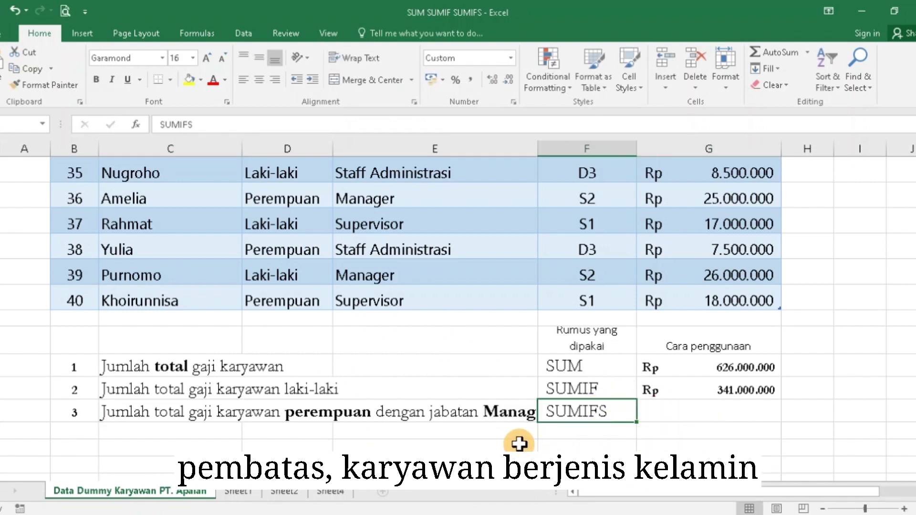
{"action": "left_click", "coordinate": [468, 412]}
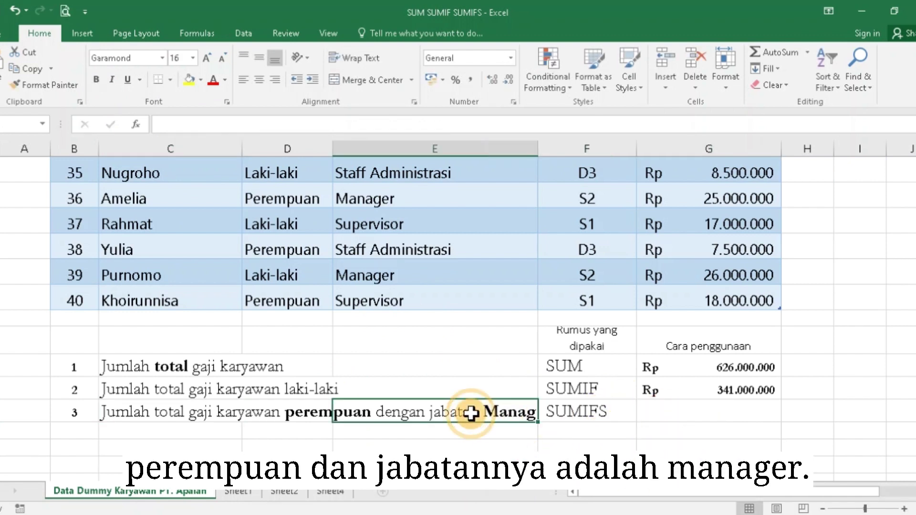
{"action": "left_click", "coordinate": [130, 413]}
{"action": "left_click", "coordinate": [193, 58]}
{"action": "left_click", "coordinate": [185, 153]}
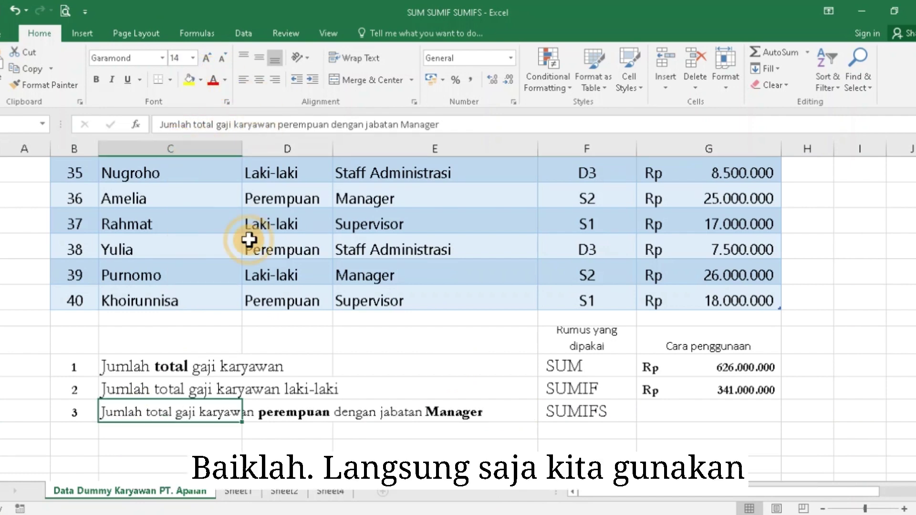
{"action": "left_click", "coordinate": [671, 413]}
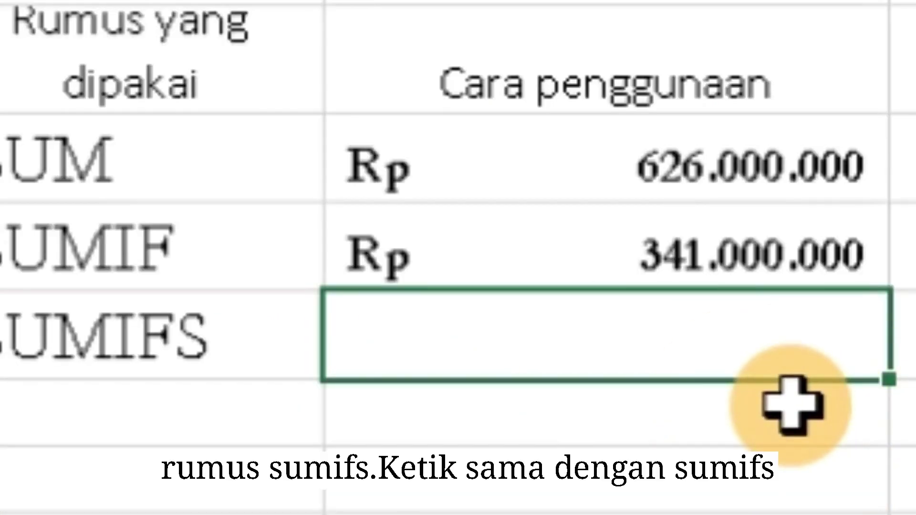
Step: Start a SUMIFS summing Jumlah Gaji where Jenis Kelamin is "Perempuan"
{"action": "type", "text": "=sum"}
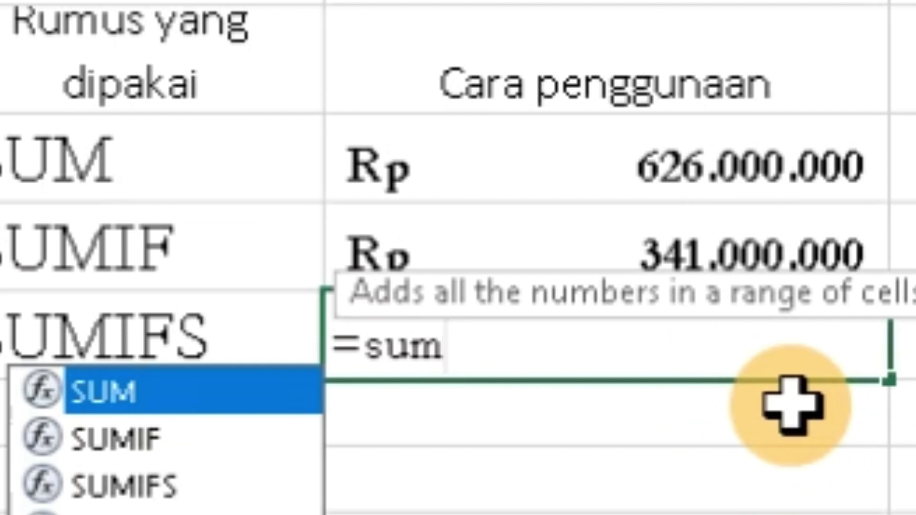
{"action": "type", "text": "ifs("}
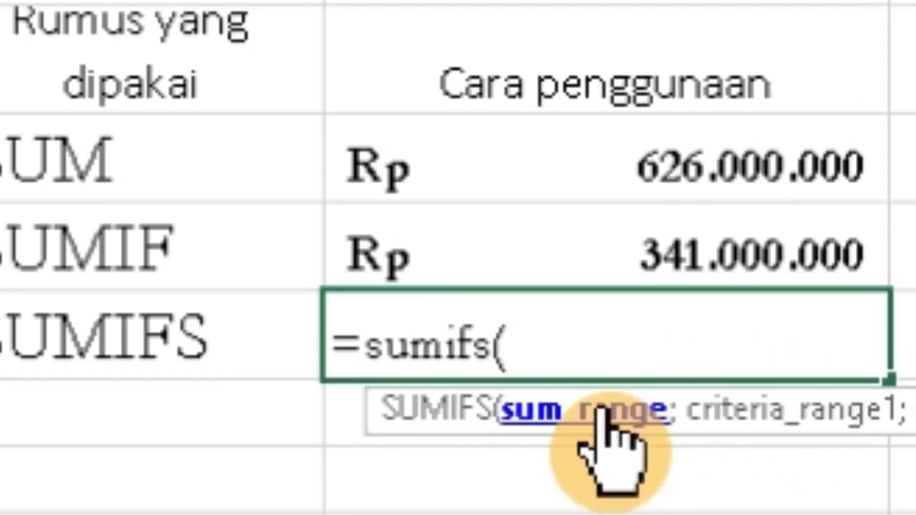
{"action": "mouse_move", "coordinate": [732, 303]}
{"action": "left_mouse_down"}
{"action": "mouse_move", "coordinate": [709, 83]}
{"action": "mouse_move", "coordinate": [705, 139]}
{"action": "left_mouse_up"}
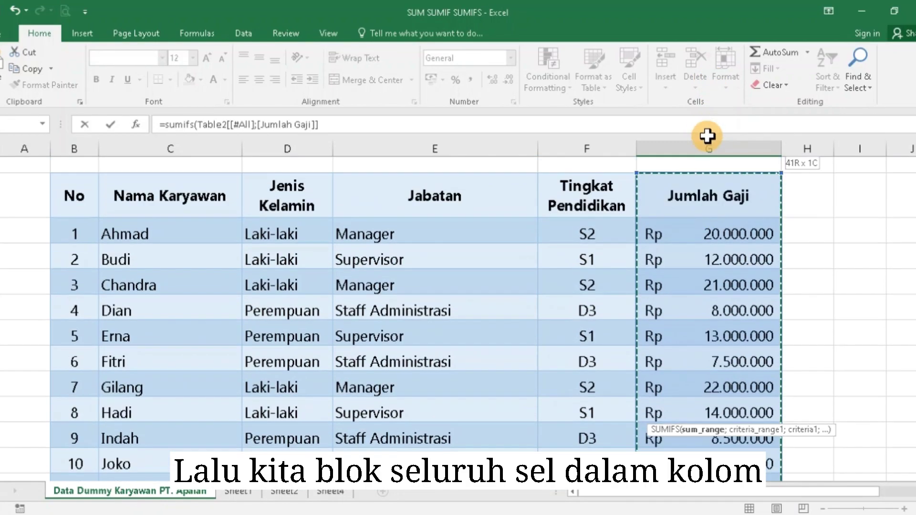
{"action": "scroll", "coordinate": [863, 359], "scroll_direction": "down", "scroll_amount": 3}
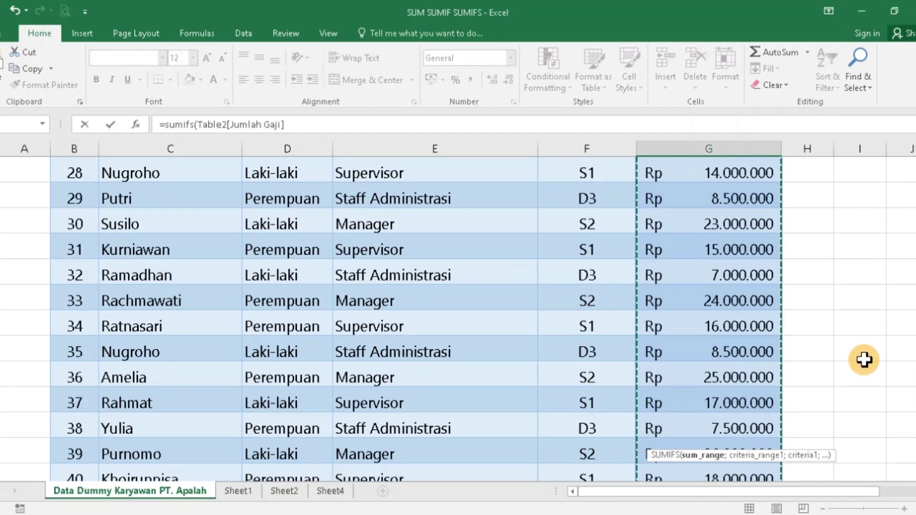
{"action": "scroll", "coordinate": [833, 353], "scroll_direction": "down", "scroll_amount": 3}
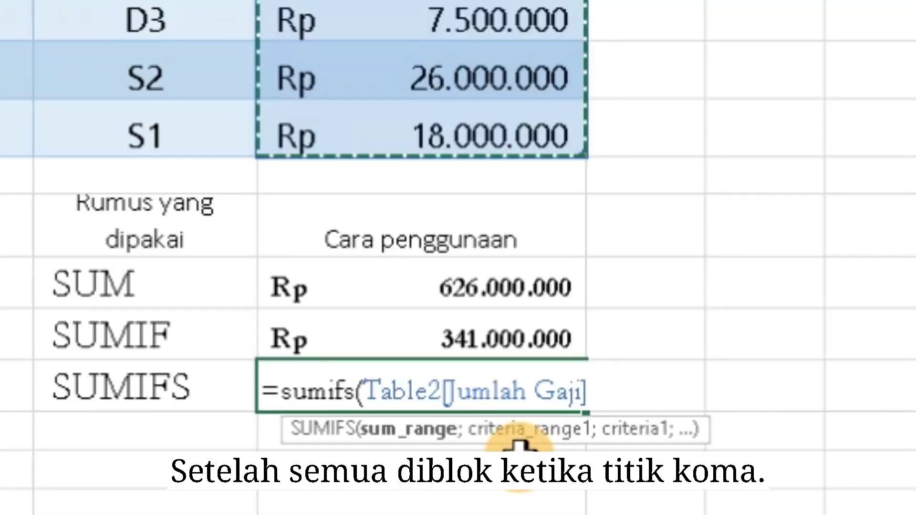
{"action": "type", "text": ";"}
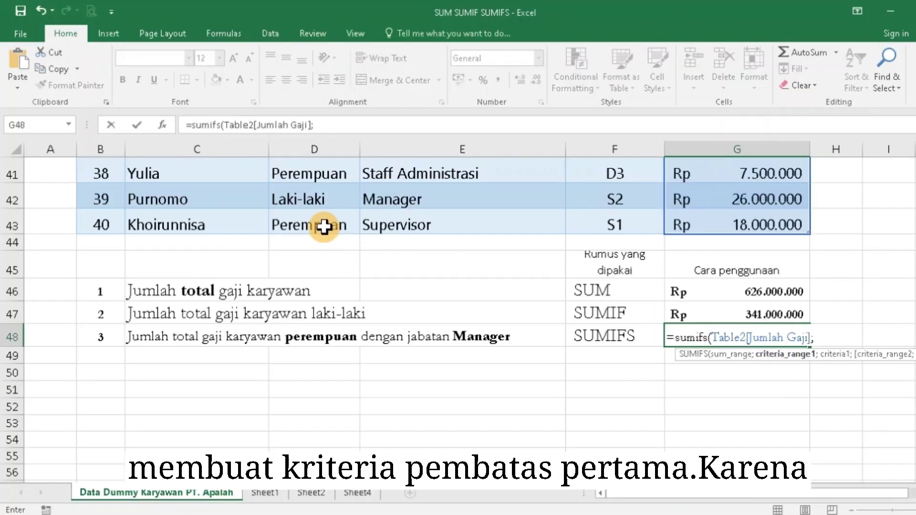
{"action": "mouse_move", "coordinate": [324, 226]}
{"action": "left_mouse_down"}
{"action": "mouse_move", "coordinate": [320, 32]}
{"action": "mouse_move", "coordinate": [307, 219]}
{"action": "left_mouse_up"}
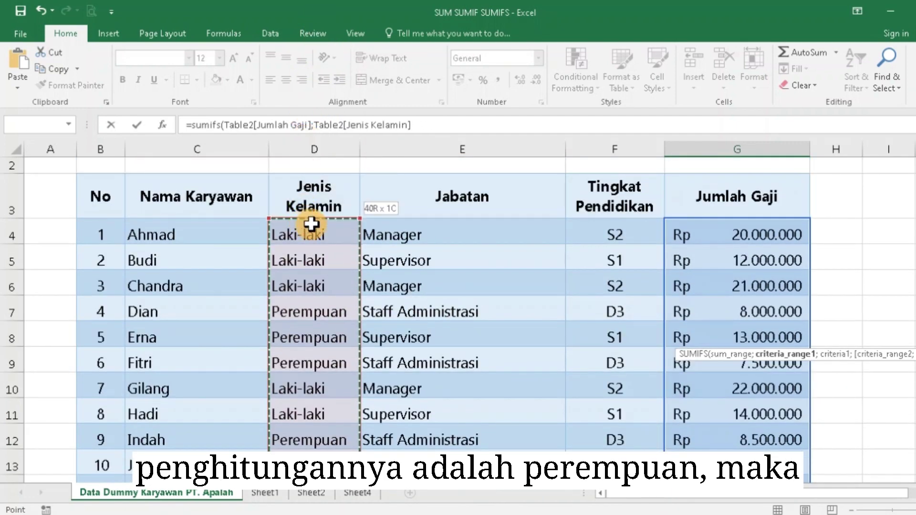
{"action": "scroll", "coordinate": [773, 292], "scroll_direction": "down", "scroll_amount": 3}
{"action": "scroll", "coordinate": [884, 313], "scroll_direction": "down", "scroll_amount": 5}
{"action": "scroll", "coordinate": [901, 329], "scroll_direction": "down", "scroll_amount": 3}
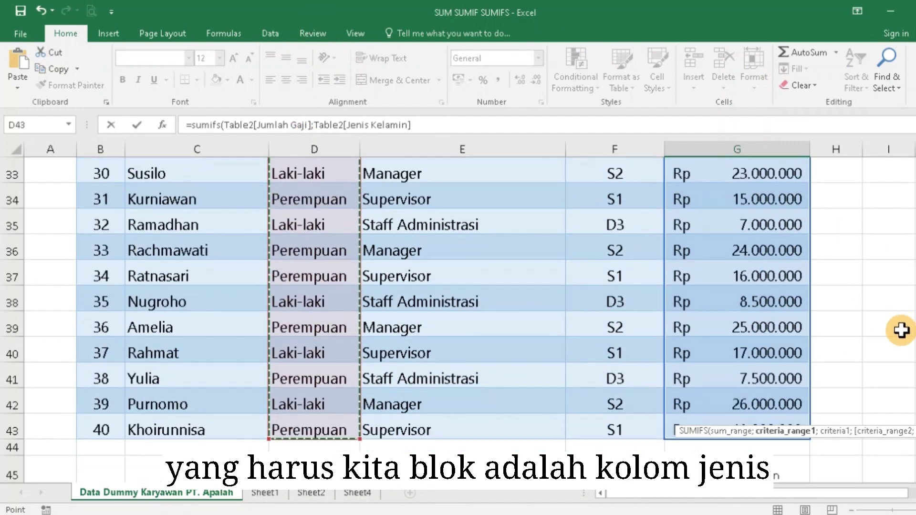
{"action": "scroll", "coordinate": [901, 336], "scroll_direction": "down", "scroll_amount": 4}
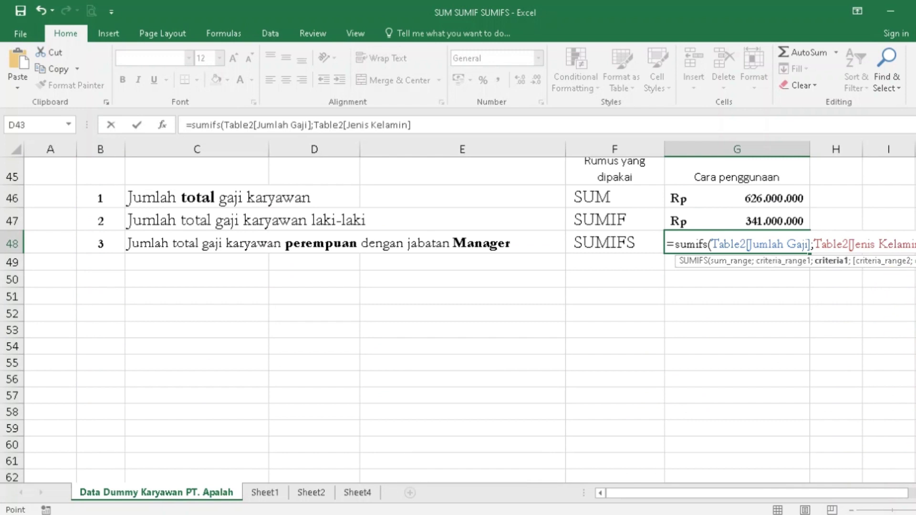
{"action": "type", "text": ";\"P"}
{"action": "type", "text": "erempuan\""}
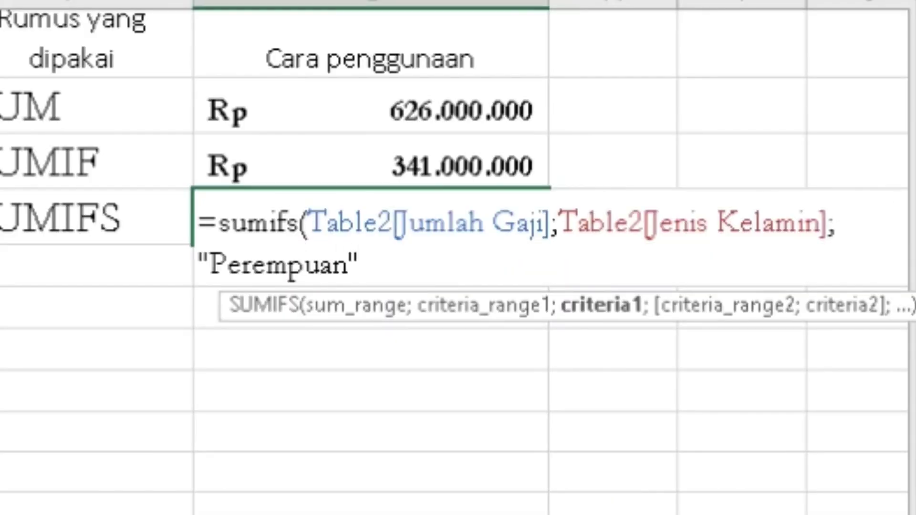
{"action": "type", "text": ";"}
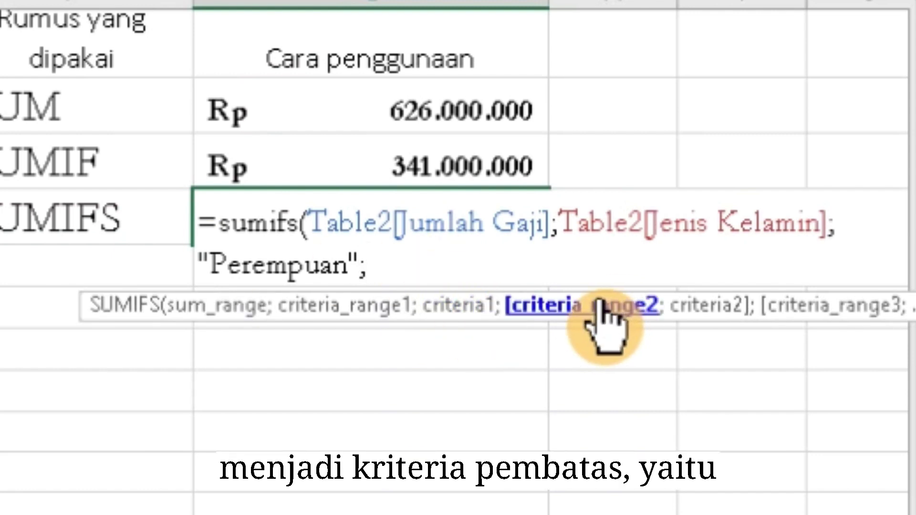
Step: Add the Jabatan criterion "Manager" and commit the SUMIFS formula
{"action": "left_click", "coordinate": [371, 41]}
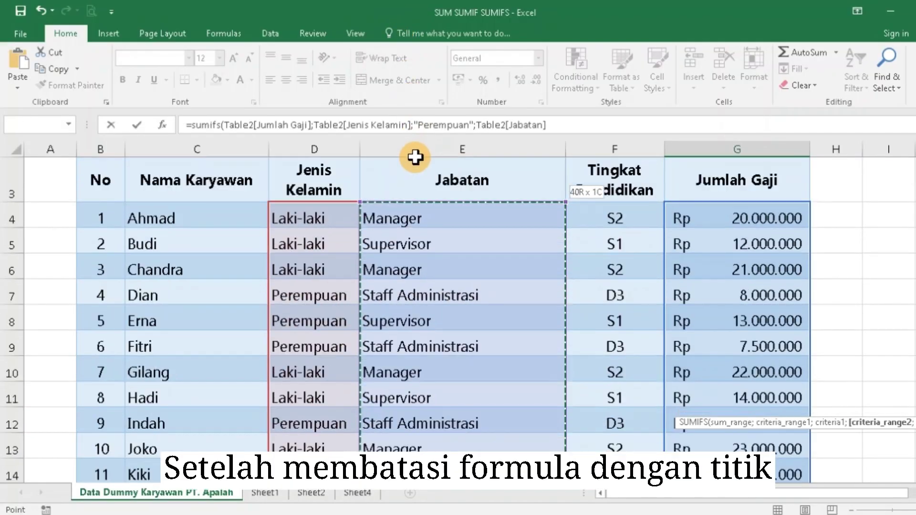
{"action": "mouse_move", "coordinate": [370, 41]}
{"action": "left_mouse_down"}
{"action": "mouse_move", "coordinate": [411, 222]}
{"action": "mouse_move", "coordinate": [409, 264]}
{"action": "left_mouse_up"}
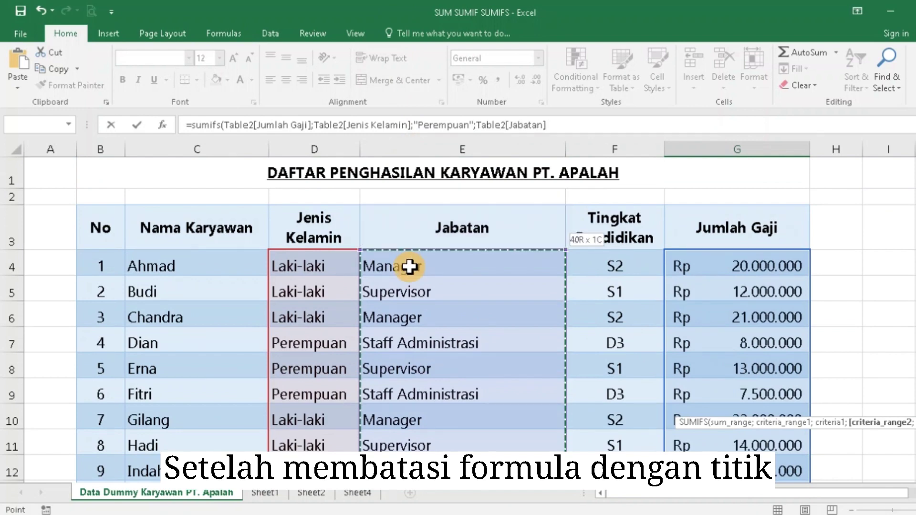
{"action": "scroll", "coordinate": [874, 354], "scroll_direction": "down", "scroll_amount": 1}
{"action": "scroll", "coordinate": [743, 321], "scroll_direction": "down", "scroll_amount": 2}
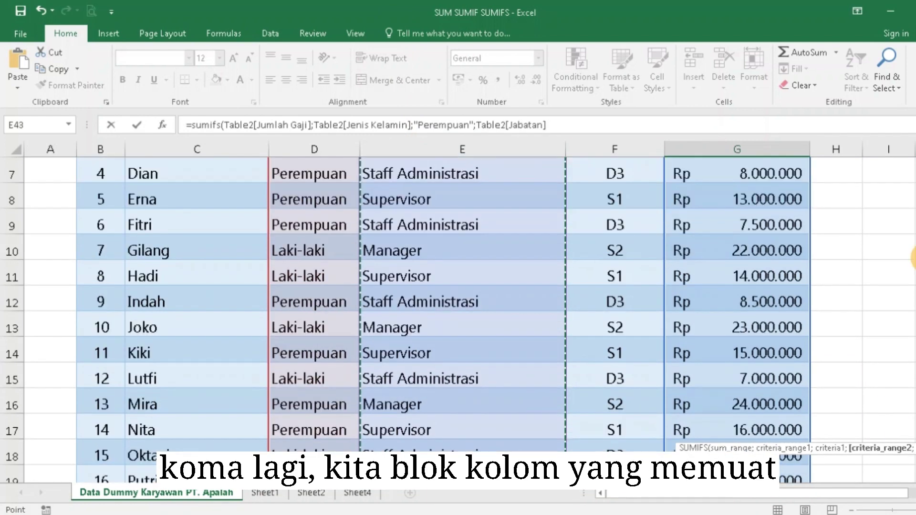
{"action": "scroll", "coordinate": [743, 321], "scroll_direction": "down", "scroll_amount": 4}
{"action": "scroll", "coordinate": [749, 331], "scroll_direction": "down", "scroll_amount": 6}
{"action": "scroll", "coordinate": [800, 340], "scroll_direction": "down", "scroll_amount": 2}
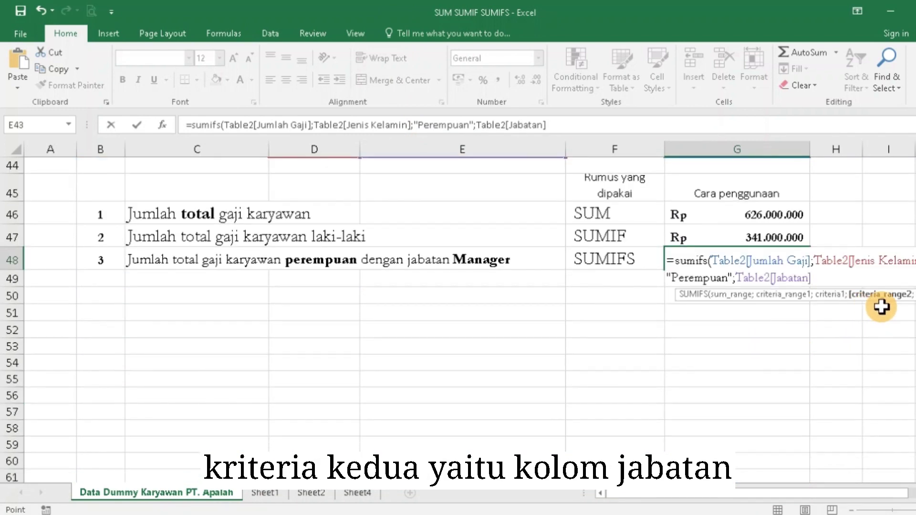
{"action": "type", "text": ";"}
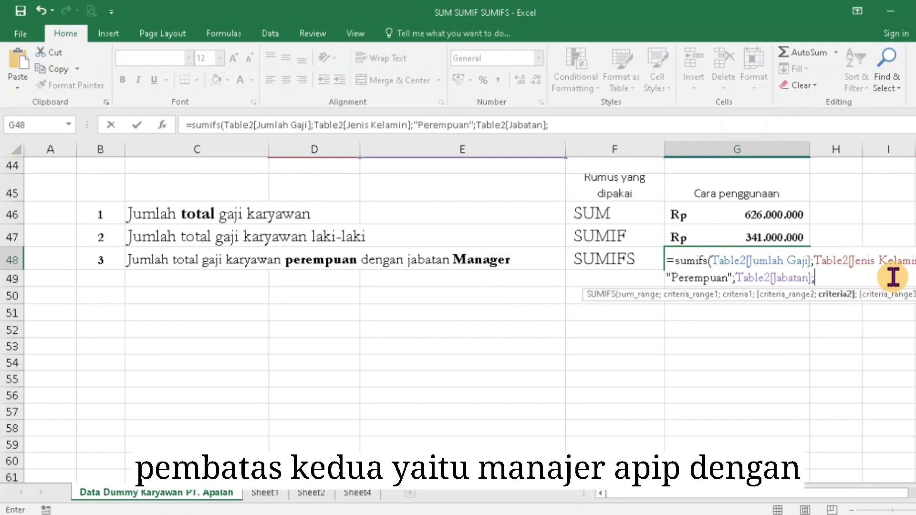
{"action": "type", "text": "\"Manage"}
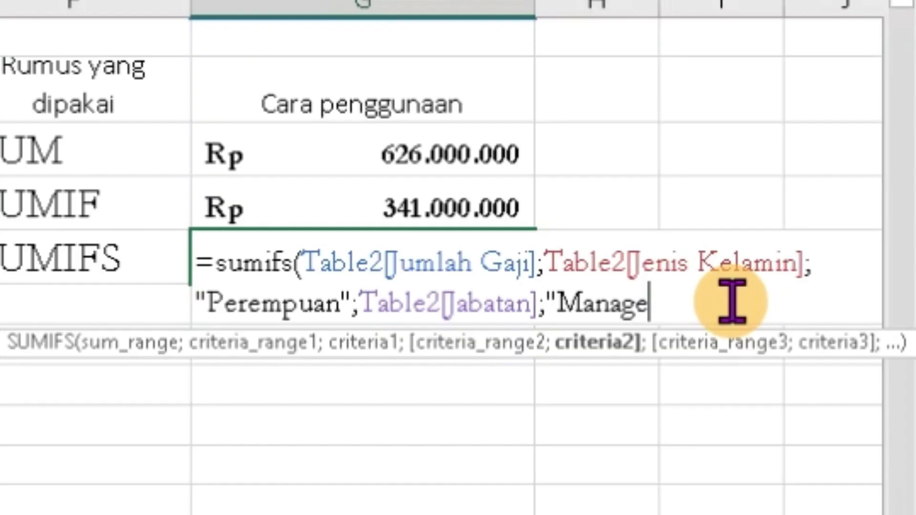
{"action": "type", "text": "r\""}
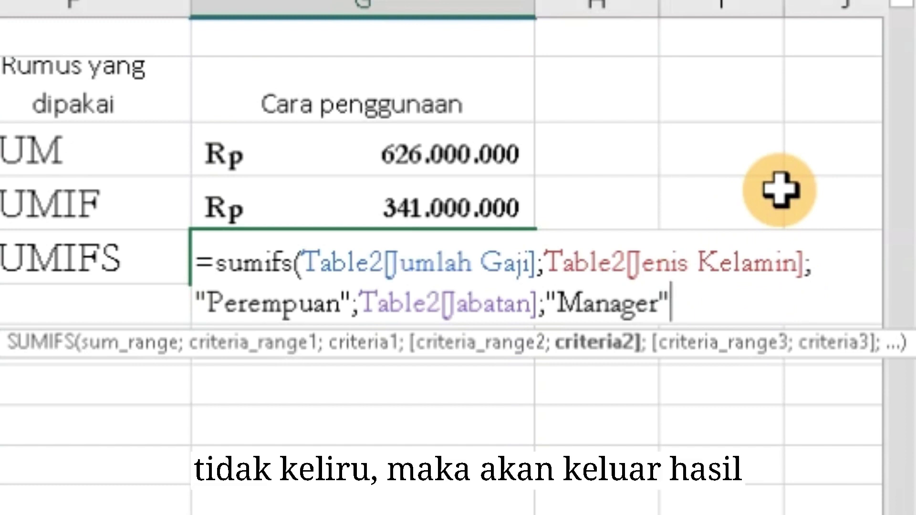
{"action": "key", "text": "Return"}
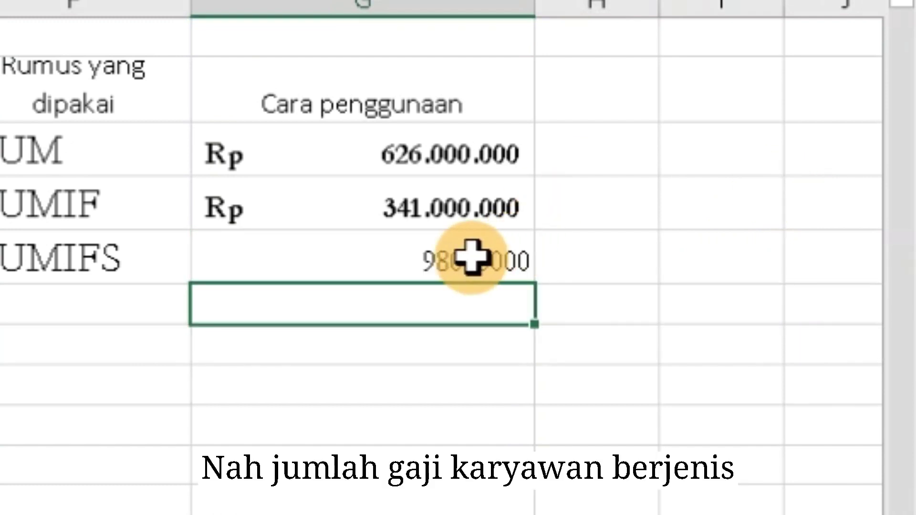
Step: Format the result as bold Accounting rupiah without decimals, Rp 98.000.000
{"action": "left_click", "coordinate": [471, 258]}
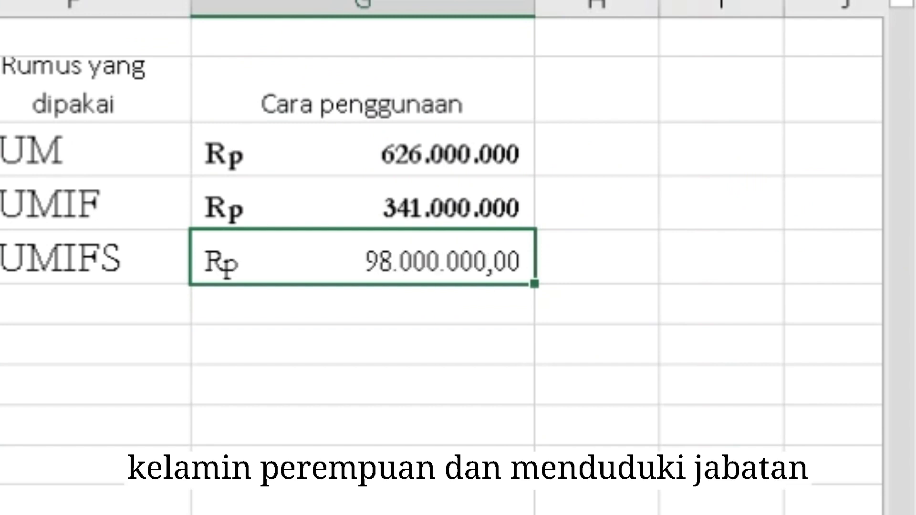
{"action": "key", "text": "alt+h"}
{"action": "key", "text": "9"}
{"action": "key", "text": "alt+h"}
{"action": "key", "text": "9"}
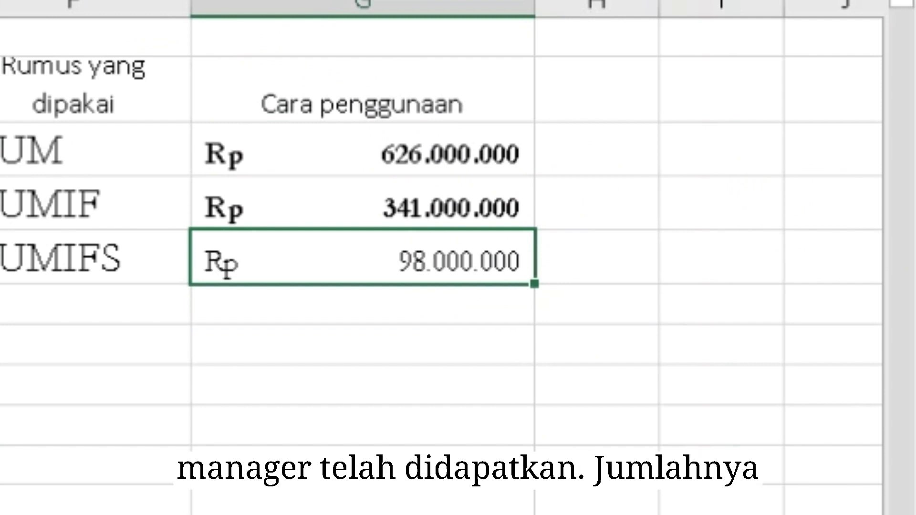
{"action": "key", "text": "ctrl+b"}
{"action": "left_click", "coordinate": [325, 413]}
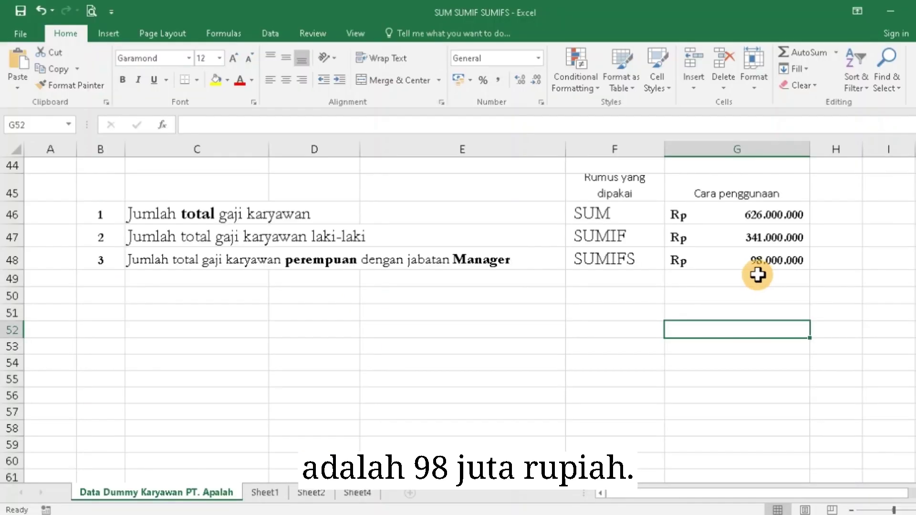
{"action": "scroll", "coordinate": [749, 270], "scroll_direction": "up", "scroll_amount": 1}
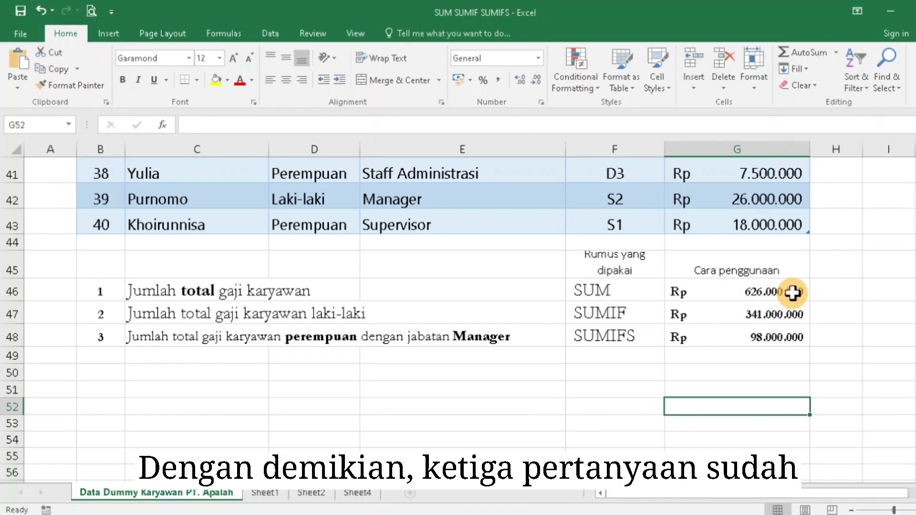
{"action": "scroll", "coordinate": [792, 293], "scroll_direction": "up", "scroll_amount": 1}
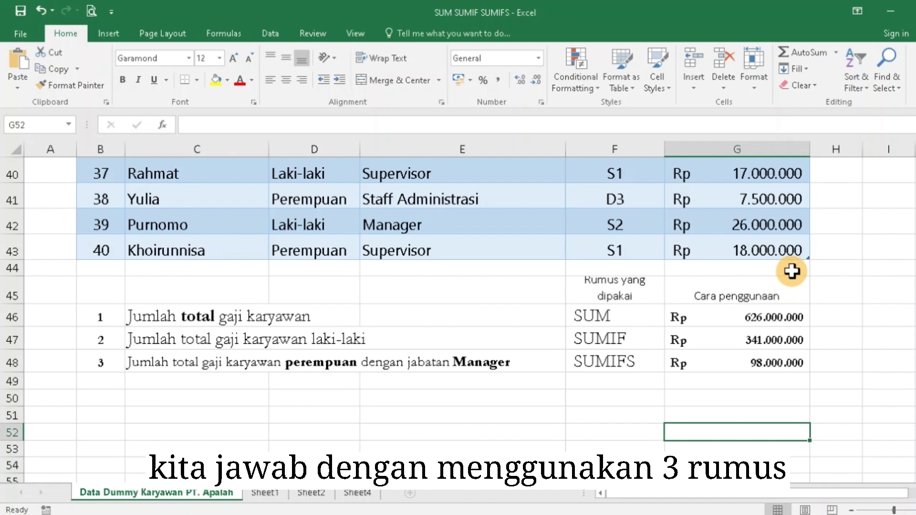
{"action": "scroll", "coordinate": [793, 272], "scroll_direction": "up", "scroll_amount": 1}
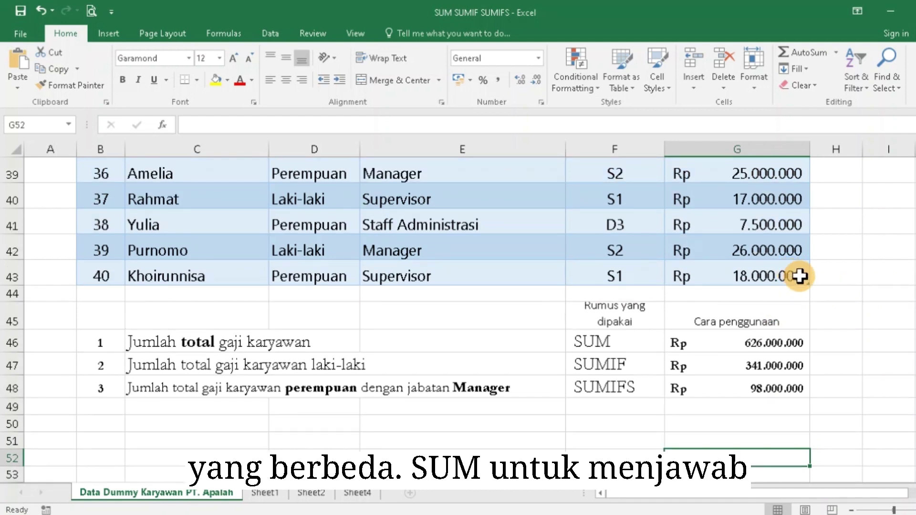
{"action": "scroll", "coordinate": [800, 276], "scroll_direction": "up", "scroll_amount": 2}
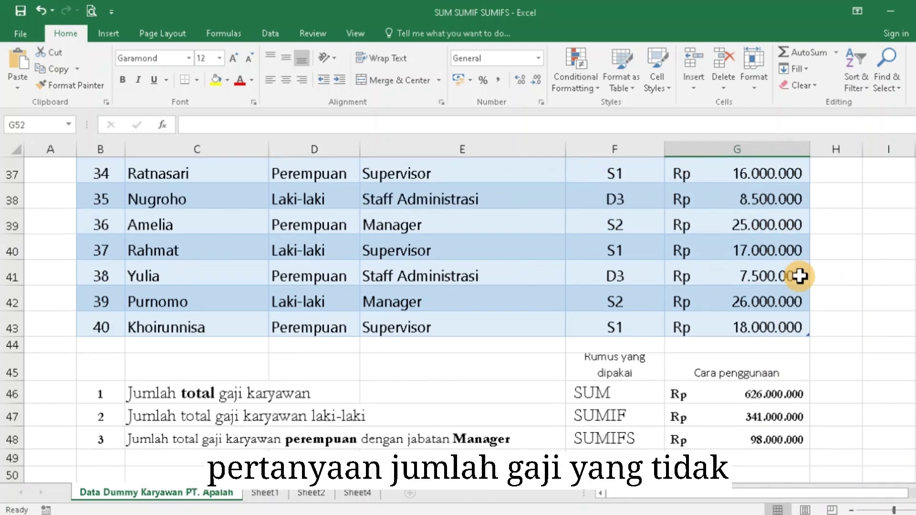
{"action": "scroll", "coordinate": [800, 276], "scroll_direction": "up", "scroll_amount": 1}
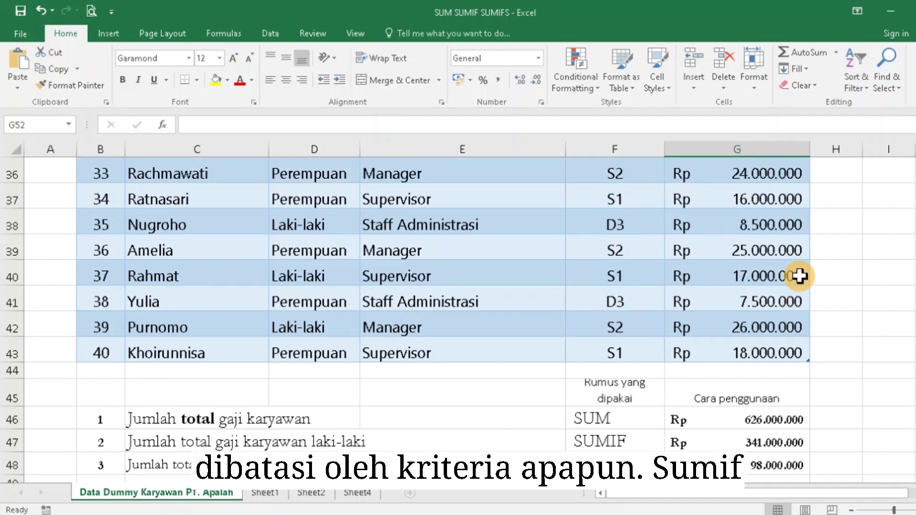
{"action": "scroll", "coordinate": [800, 277], "scroll_direction": "up", "scroll_amount": 1}
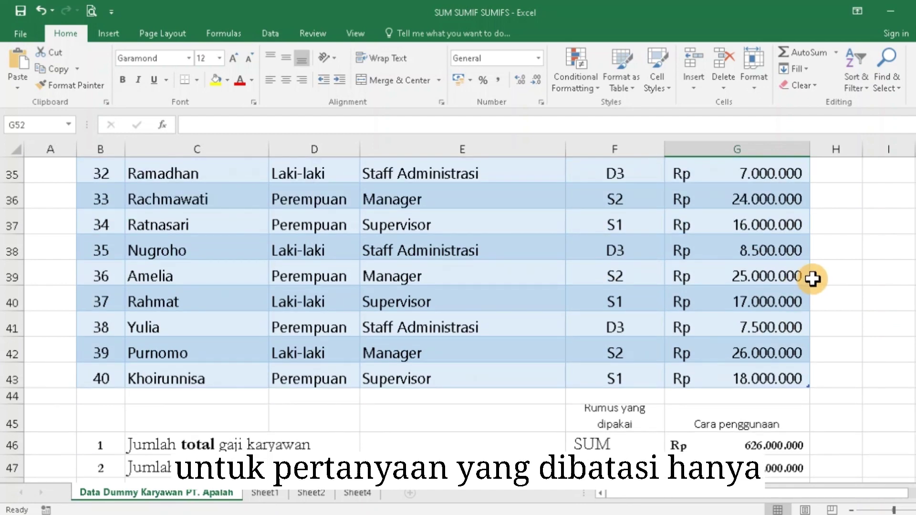
{"action": "scroll", "coordinate": [809, 276], "scroll_direction": "up", "scroll_amount": 1}
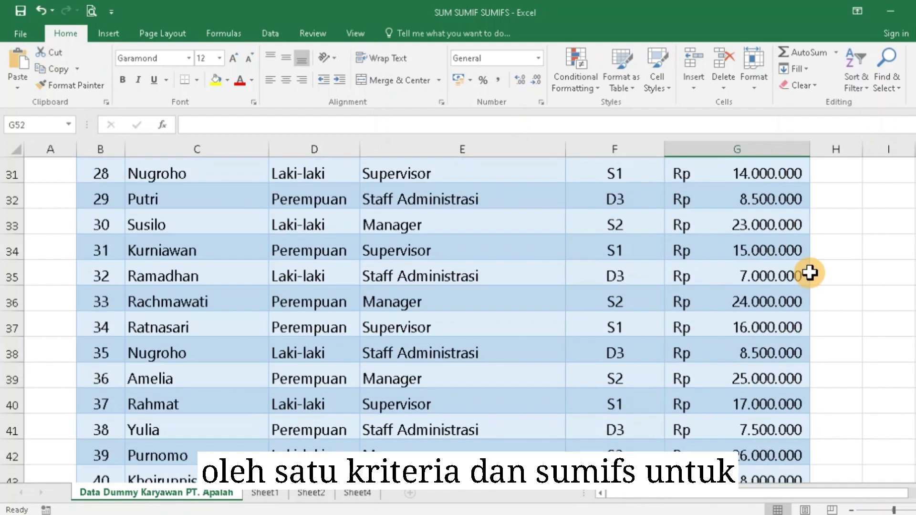
{"action": "scroll", "coordinate": [810, 272], "scroll_direction": "up", "scroll_amount": 2}
{"action": "scroll", "coordinate": [789, 278], "scroll_direction": "up", "scroll_amount": 1}
{"action": "scroll", "coordinate": [761, 280], "scroll_direction": "up", "scroll_amount": 2}
{"action": "scroll", "coordinate": [673, 266], "scroll_direction": "up", "scroll_amount": 2}
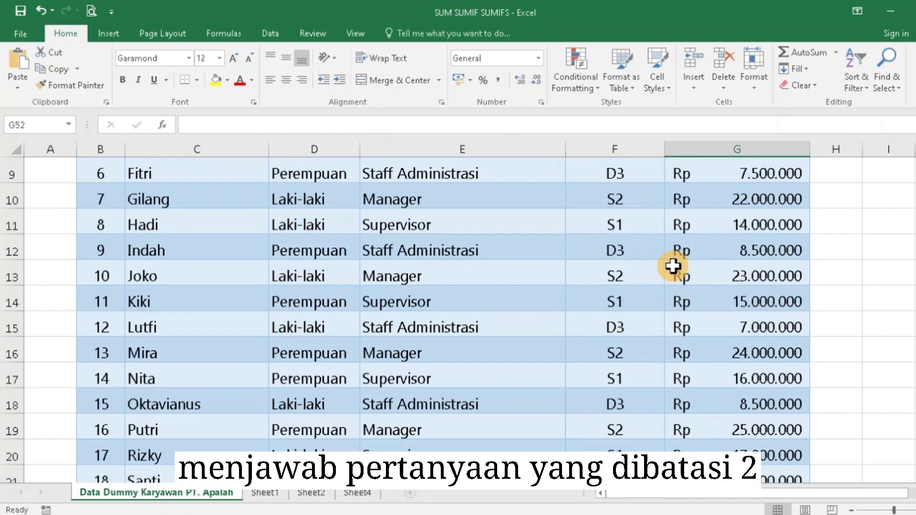
{"action": "scroll", "coordinate": [673, 265], "scroll_direction": "up", "scroll_amount": 1}
{"action": "scroll", "coordinate": [659, 266], "scroll_direction": "down", "scroll_amount": 2, "text": "ctrl"}
{"action": "scroll", "coordinate": [540, 313], "scroll_direction": "up", "scroll_amount": 3}
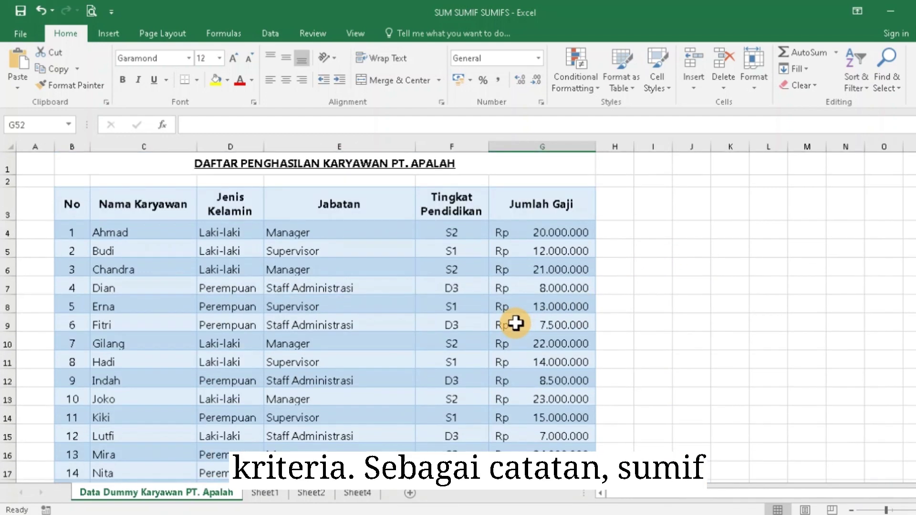
{"action": "scroll", "coordinate": [505, 322], "scroll_direction": "down", "scroll_amount": 1}
{"action": "scroll", "coordinate": [507, 321], "scroll_direction": "down", "scroll_amount": 1}
{"action": "scroll", "coordinate": [506, 321], "scroll_direction": "down", "scroll_amount": 1}
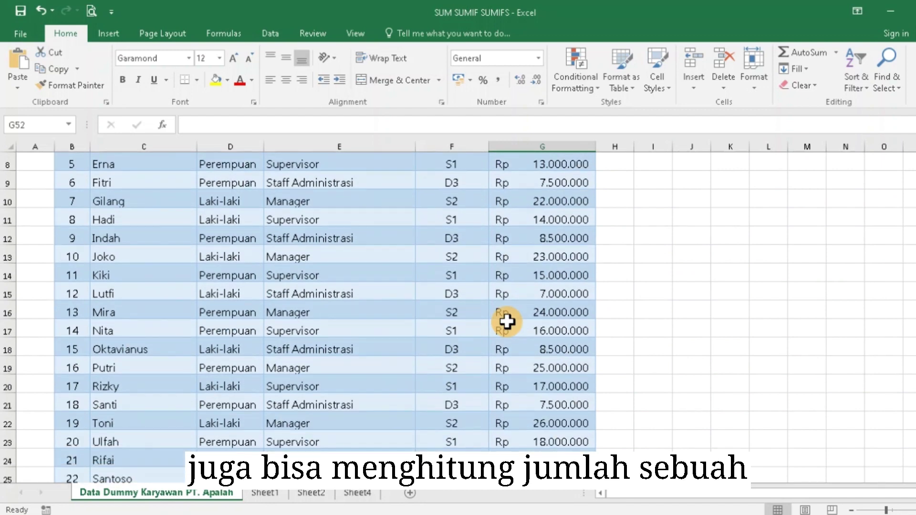
{"action": "scroll", "coordinate": [506, 321], "scroll_direction": "down", "scroll_amount": 2}
{"action": "scroll", "coordinate": [506, 321], "scroll_direction": "down", "scroll_amount": 1}
{"action": "scroll", "coordinate": [505, 329], "scroll_direction": "down", "scroll_amount": 1}
{"action": "scroll", "coordinate": [506, 333], "scroll_direction": "down", "scroll_amount": 2}
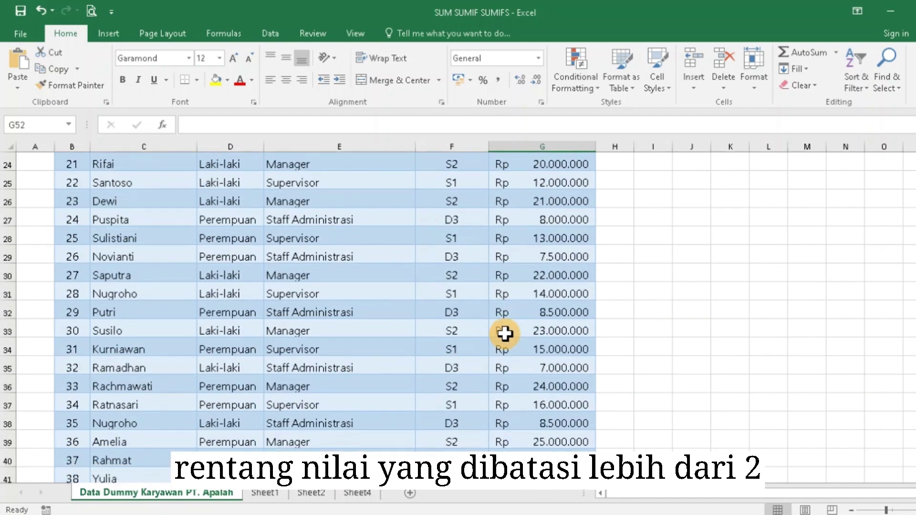
{"action": "scroll", "coordinate": [504, 331], "scroll_direction": "down", "scroll_amount": 1}
{"action": "scroll", "coordinate": [504, 336], "scroll_direction": "down", "scroll_amount": 2}
{"action": "scroll", "coordinate": [503, 340], "scroll_direction": "down", "scroll_amount": 1}
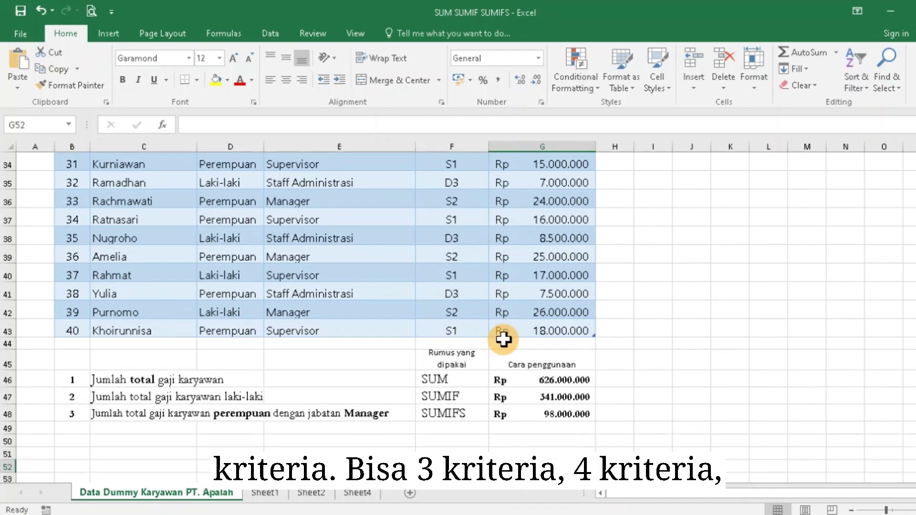
{"action": "left_click", "coordinate": [663, 418]}
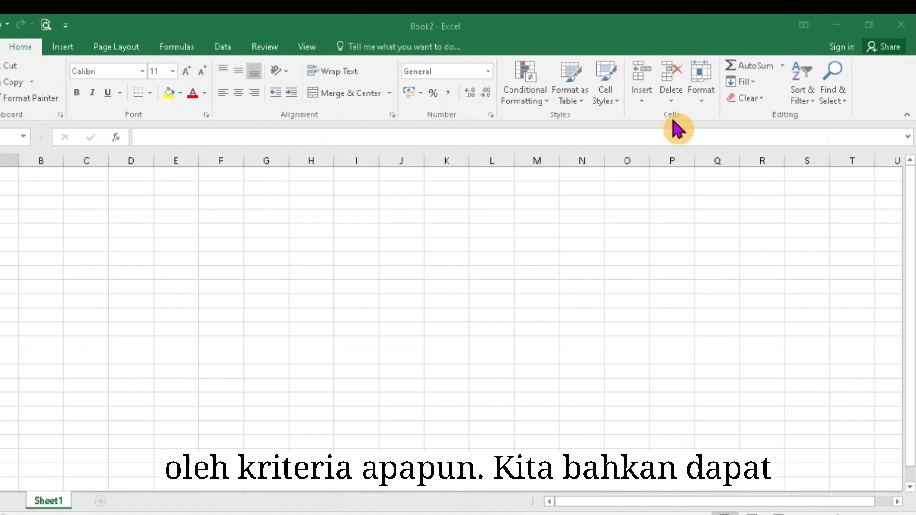
Step: Switch to the Book1 workbook with the Januari to Juni monthly salary table
{"action": "left_click", "coordinate": [184, 48]}
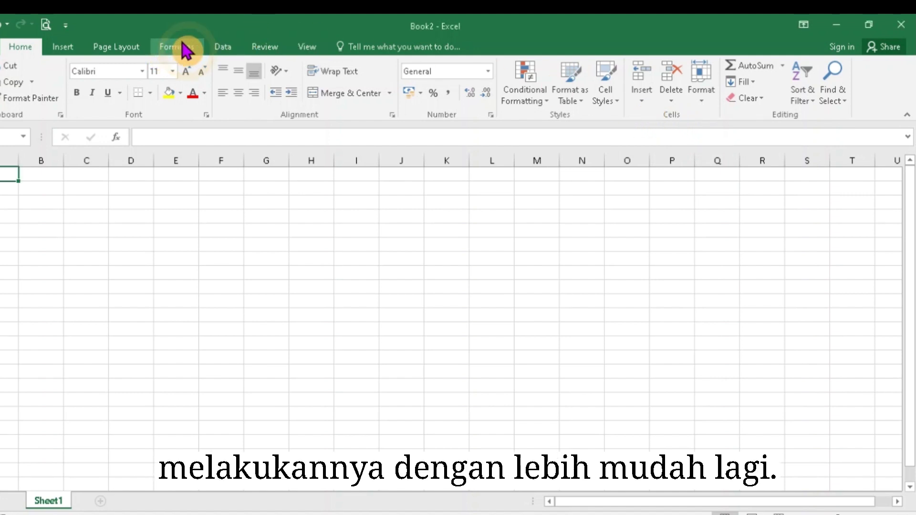
{"action": "left_click", "coordinate": [183, 48]}
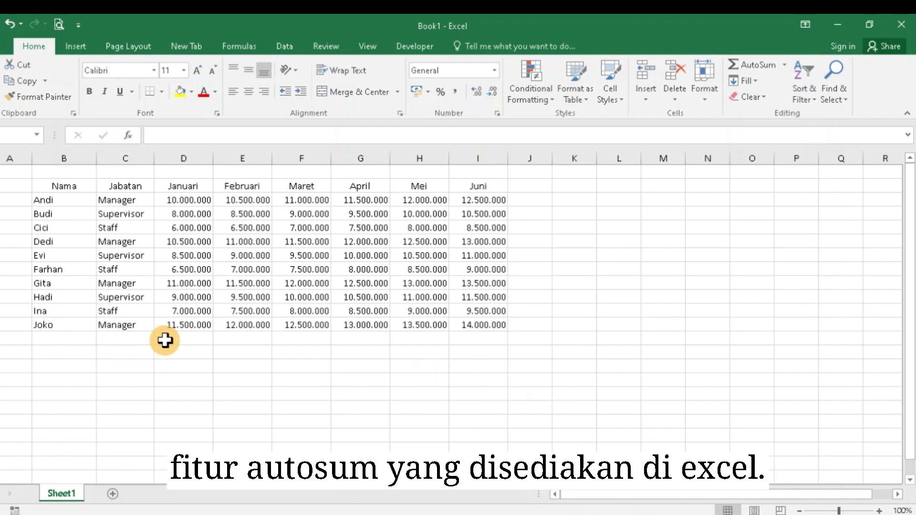
Step: AutoSum row D13:I13 under the month columns, totals 88.000.000 to 113.000.000, and check the formulas
{"action": "left_click_drag", "start_coordinate": [166, 337], "coordinate": [499, 338]}
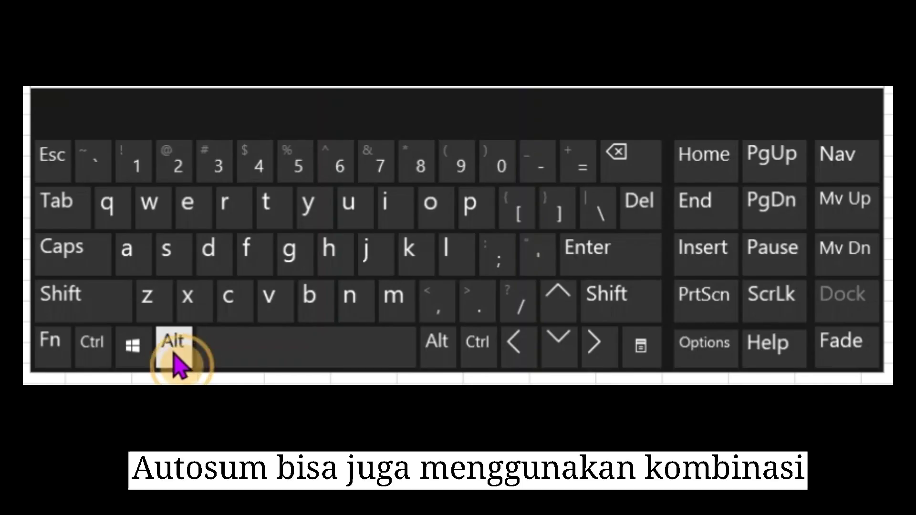
{"action": "left_click", "coordinate": [174, 355]}
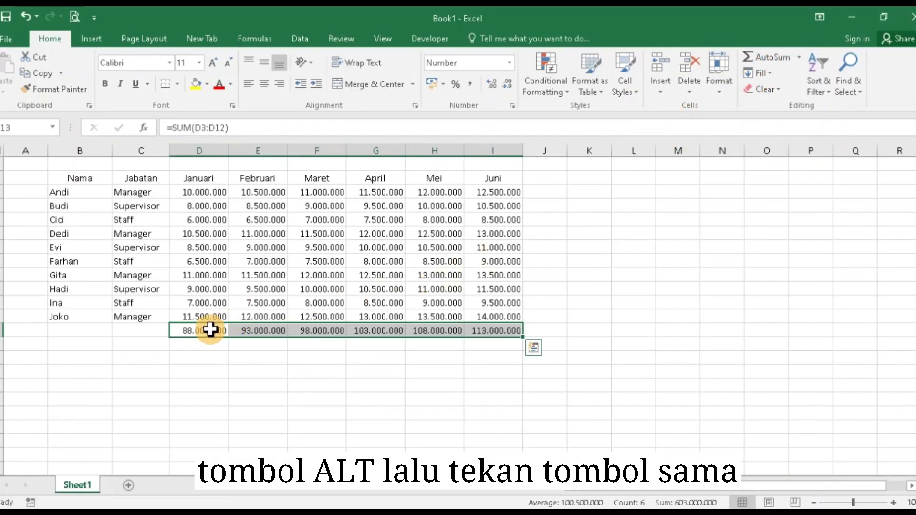
{"action": "double_click", "coordinate": [206, 330]}
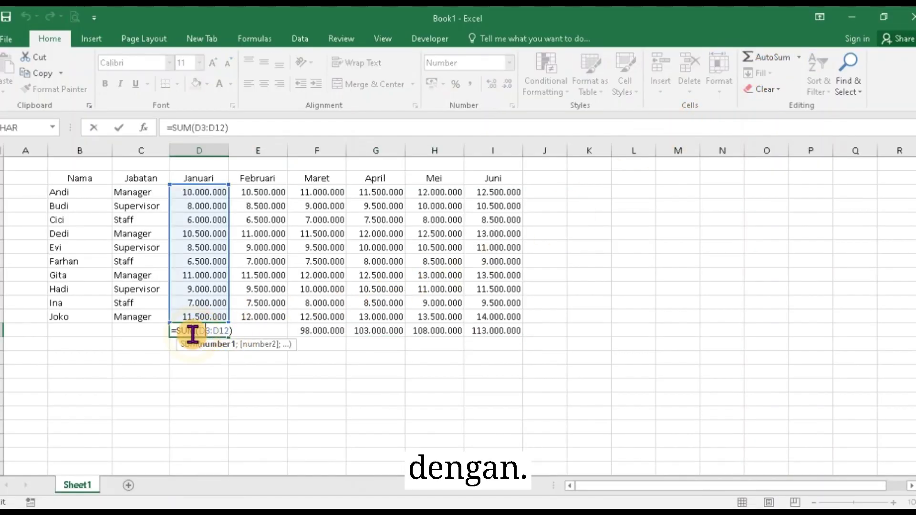
{"action": "left_click", "coordinate": [185, 330]}
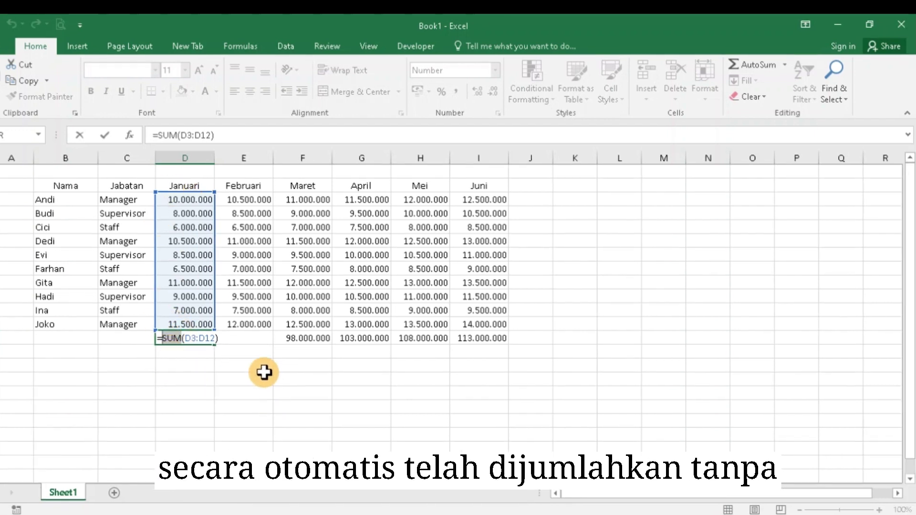
{"action": "key", "text": "Return"}
{"action": "left_click", "coordinate": [255, 334]}
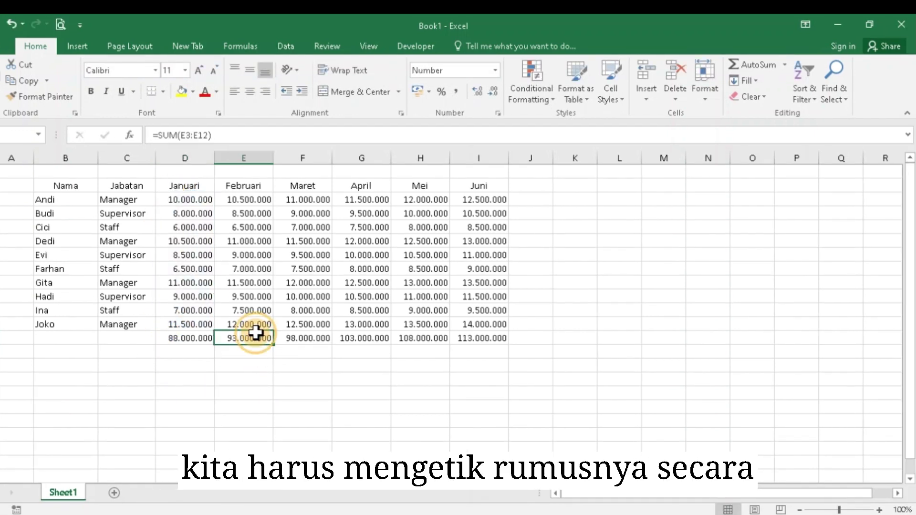
Step: Format B2:I12 as a table with headers in orange Medium style, without filter buttons
{"action": "left_click_drag", "start_coordinate": [52, 186], "coordinate": [501, 334]}
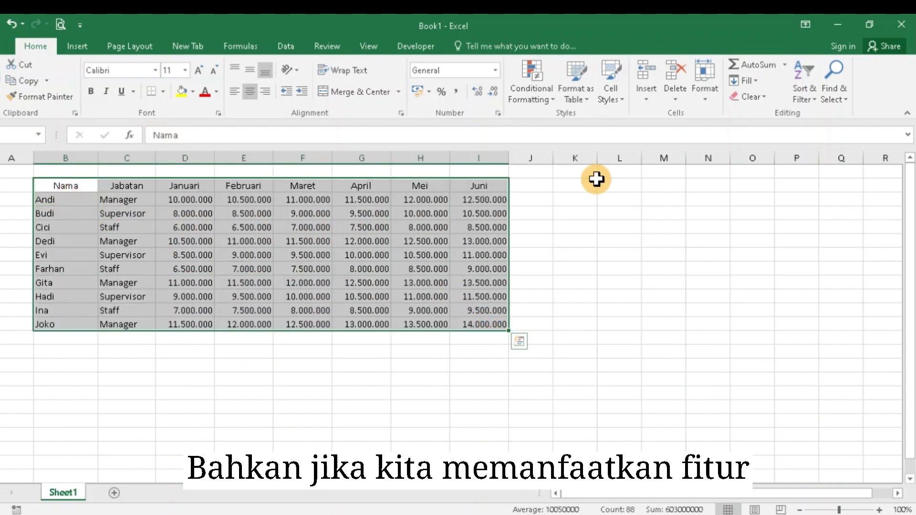
{"action": "left_click", "coordinate": [585, 95]}
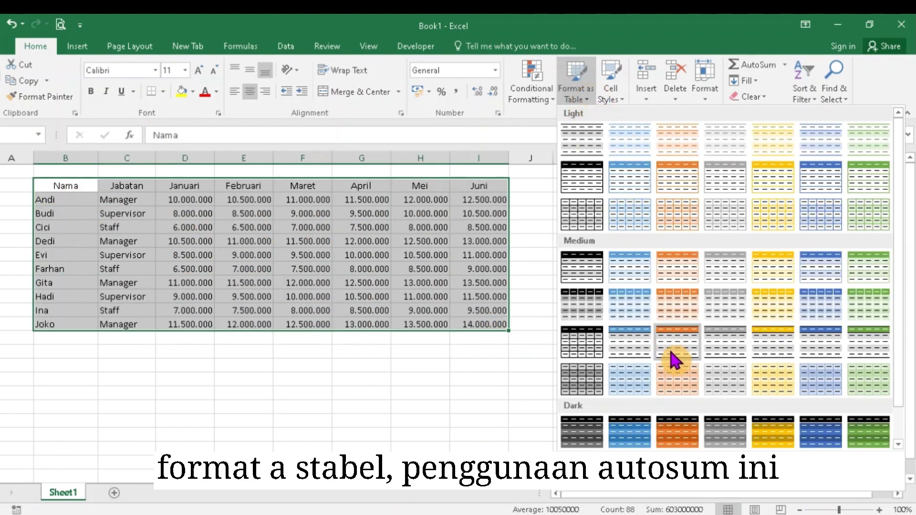
{"action": "left_click", "coordinate": [685, 315]}
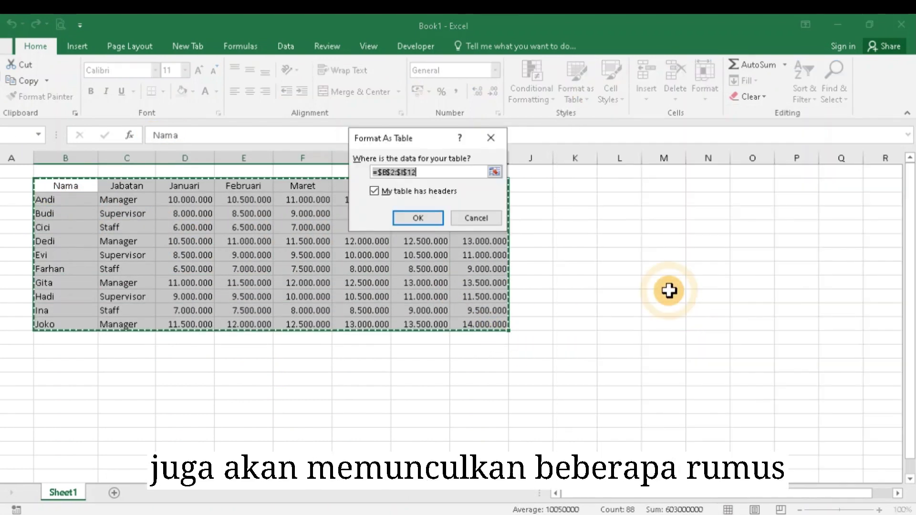
{"action": "left_click", "coordinate": [430, 217]}
{"action": "left_click", "coordinate": [535, 65]}
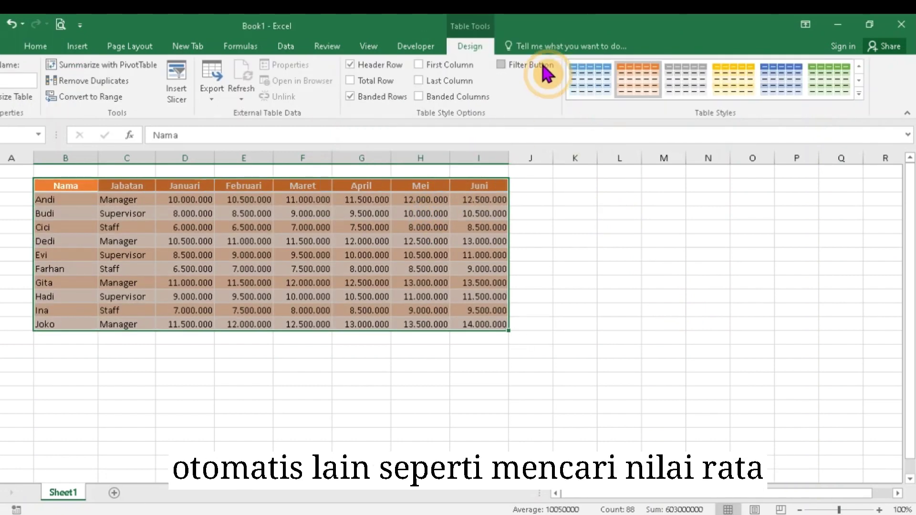
Step: AutoSum the empty cells under Januari through Juni, giving totals from 88.000.000 to 113.000.000
{"action": "left_click", "coordinate": [186, 335]}
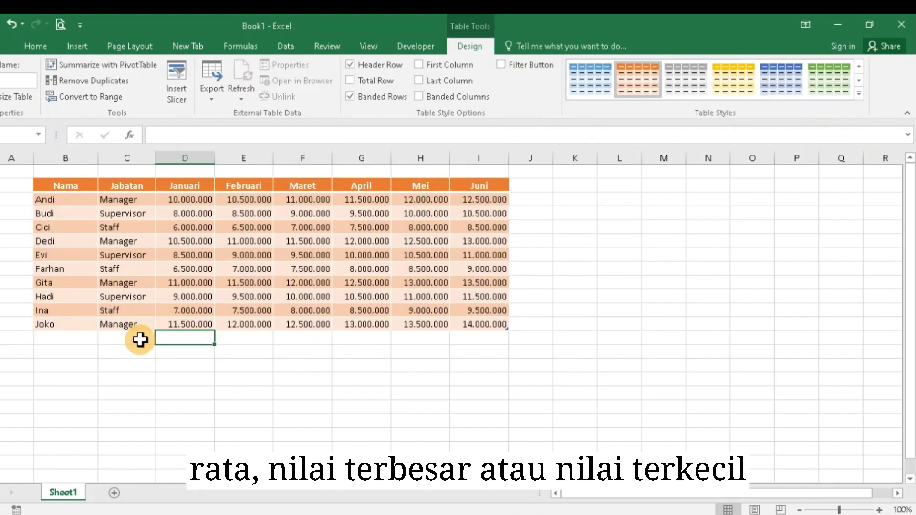
{"action": "left_click_drag", "start_coordinate": [174, 339], "coordinate": [464, 337]}
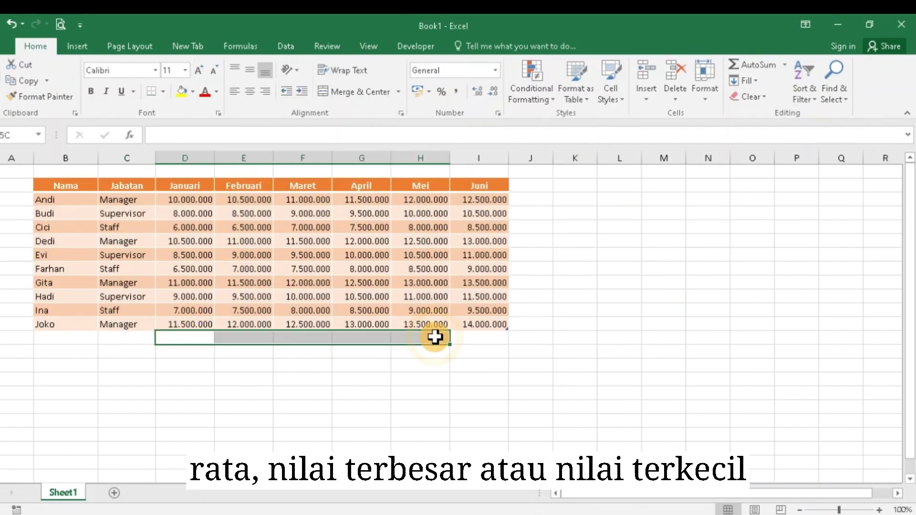
{"action": "left_click", "coordinate": [761, 71]}
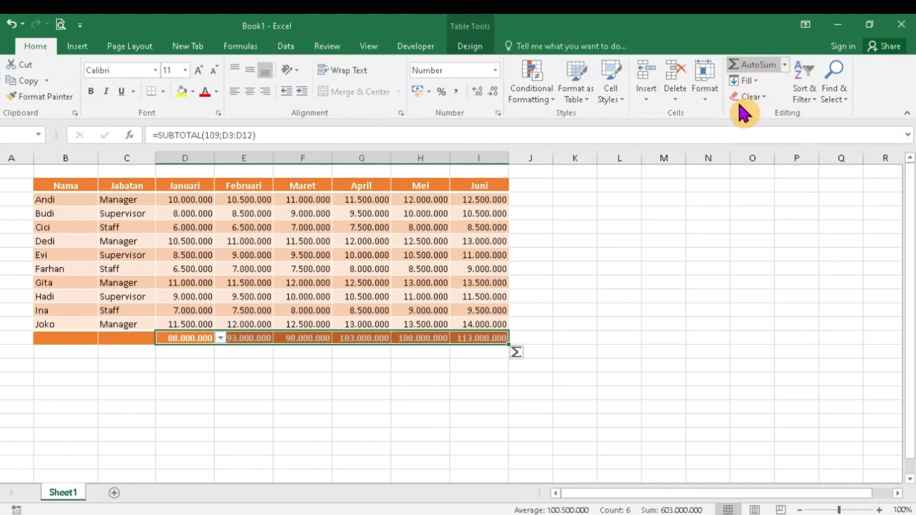
Step: Show the summary-function list for the Januari total cell in the totals row
{"action": "left_click", "coordinate": [585, 382]}
{"action": "left_click", "coordinate": [213, 338]}
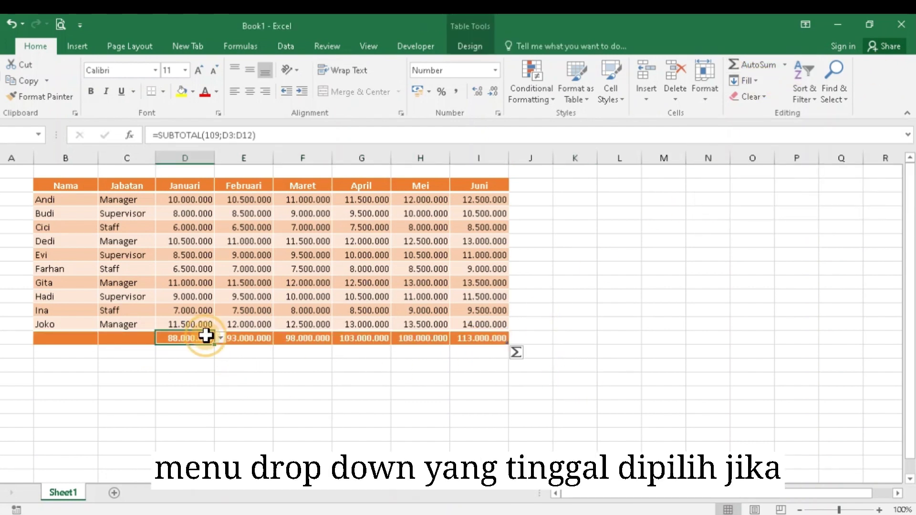
{"action": "left_click", "coordinate": [220, 339]}
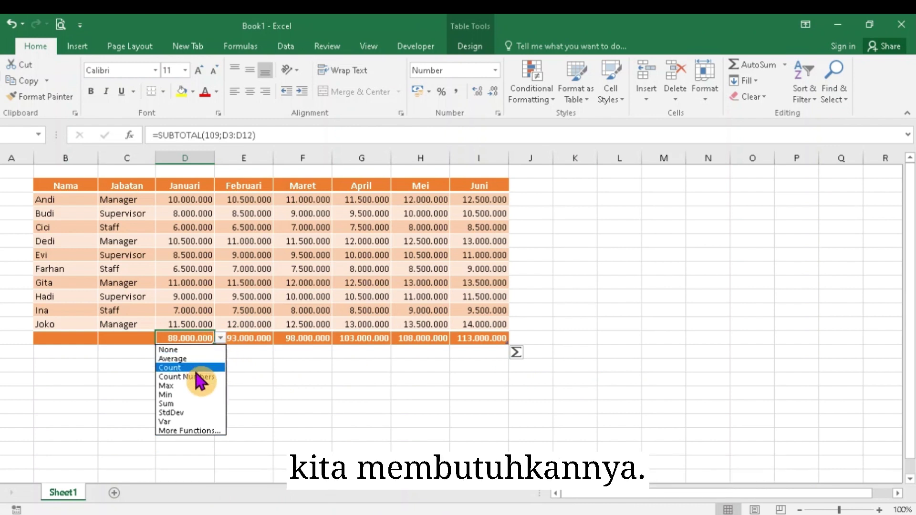